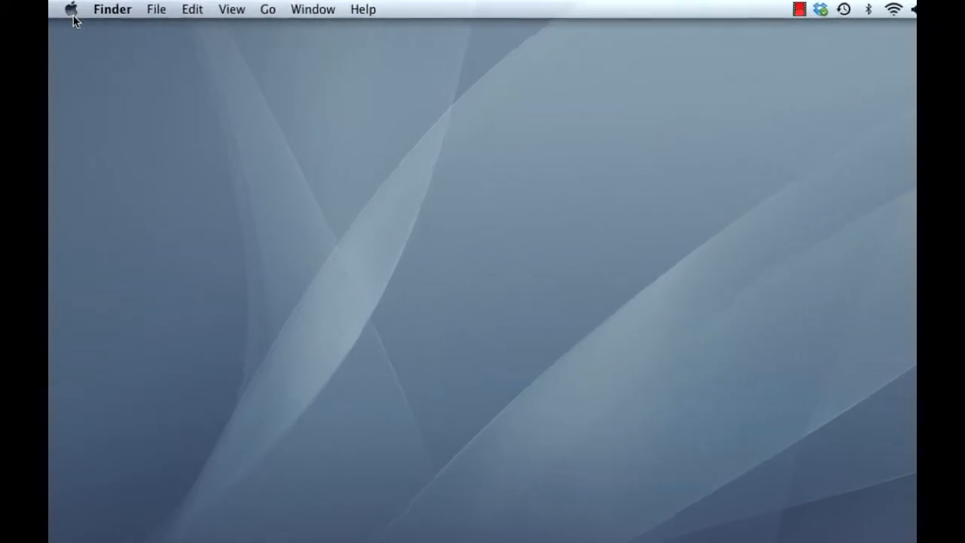
pyautogui.click(66, 7)
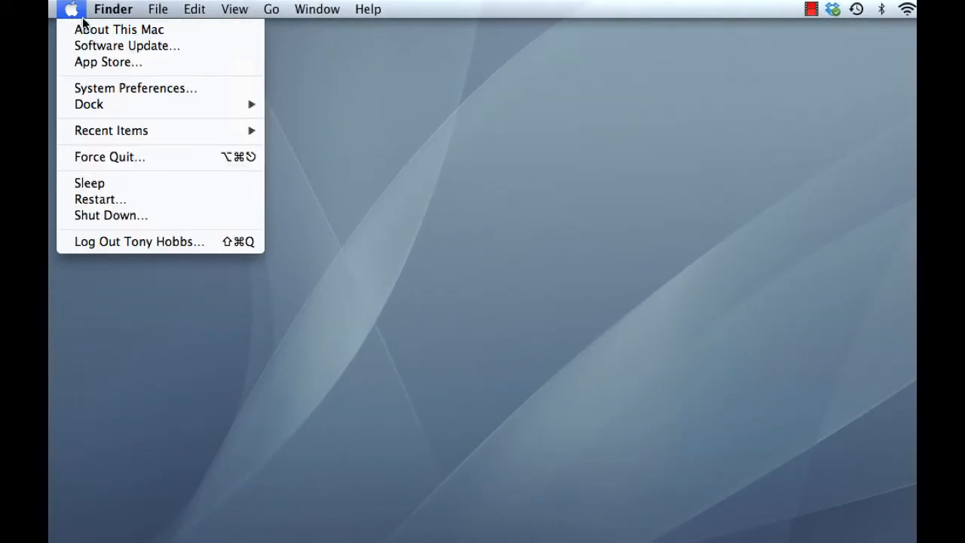
pyautogui.click(97, 29)
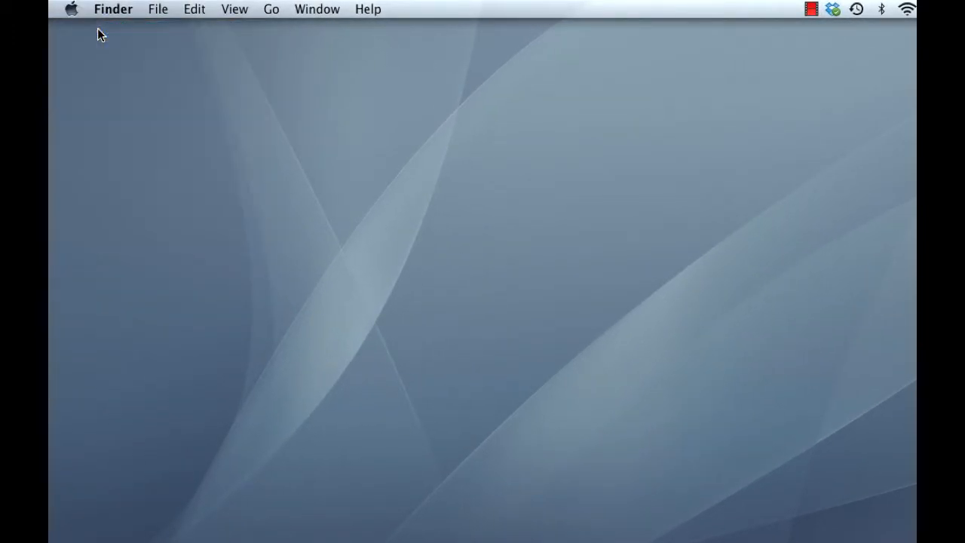
pyautogui.moveTo(546, 96); pyautogui.dragTo(175, 58)
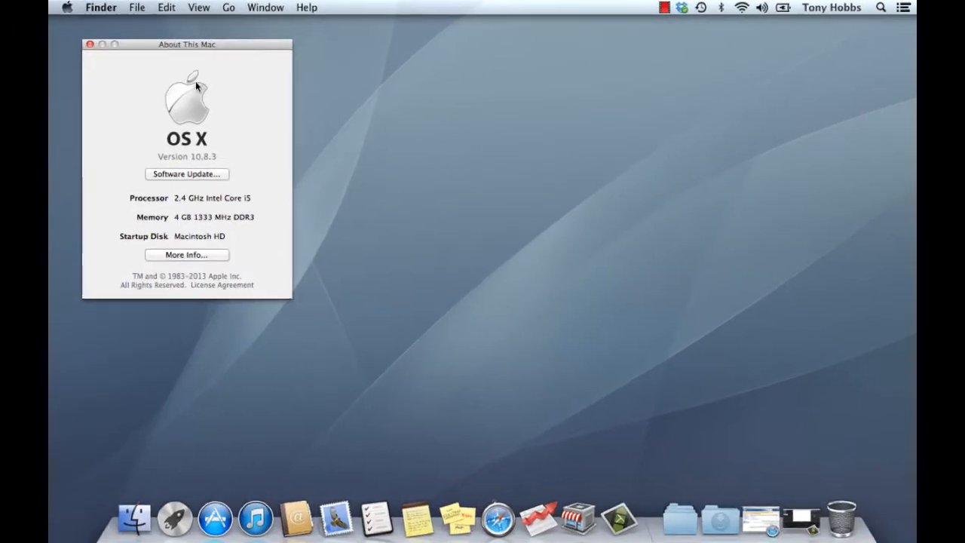
pyautogui.click(89, 44)
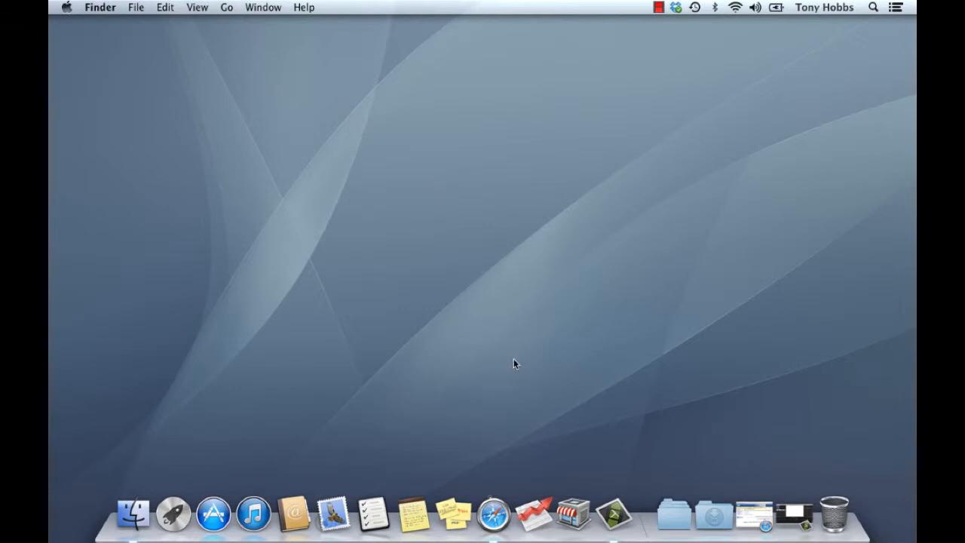
pyautogui.click(536, 509)
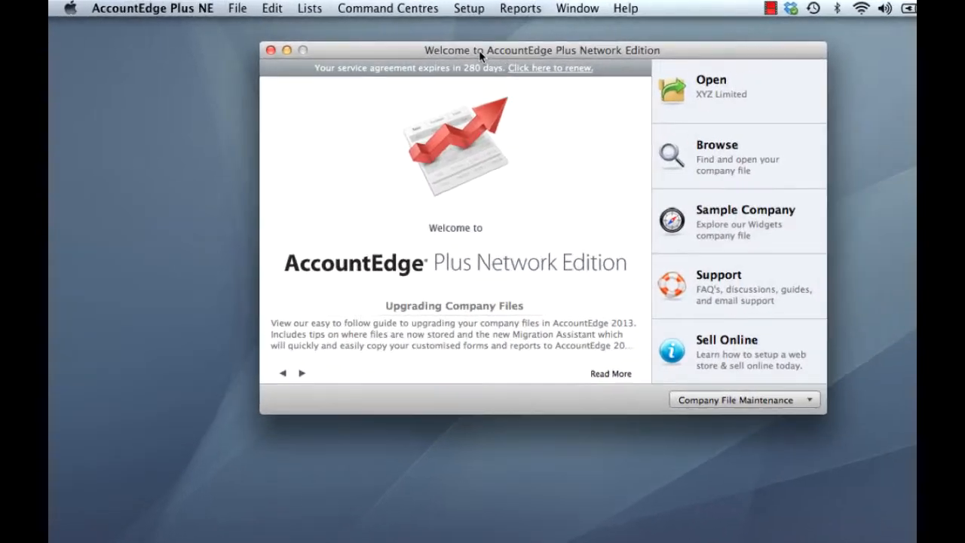
pyautogui.moveTo(480, 55); pyautogui.dragTo(273, 50)
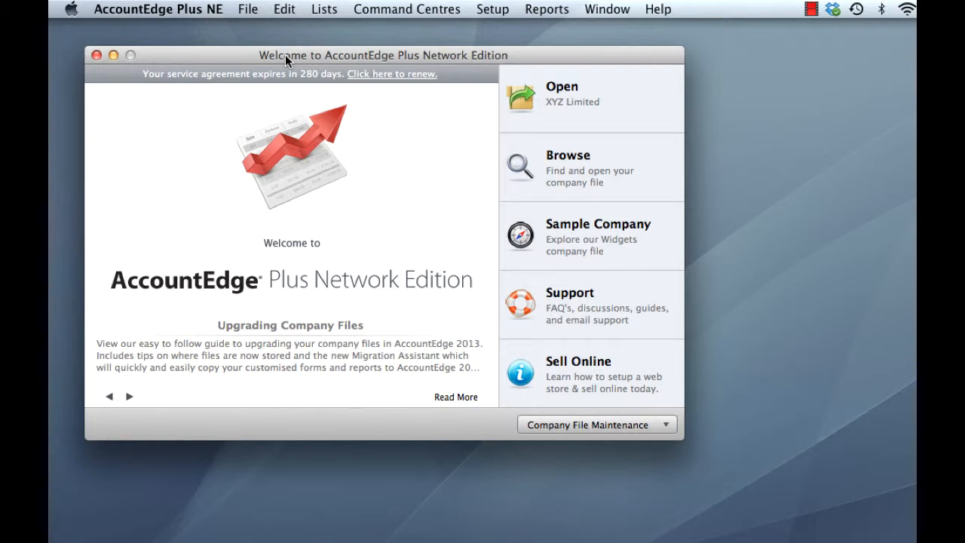
pyautogui.click(178, 15)
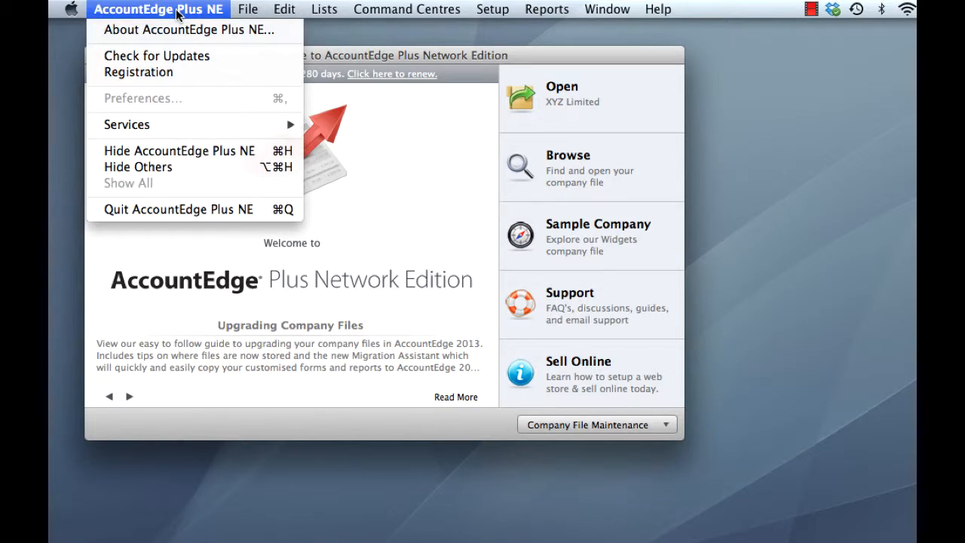
pyautogui.click(178, 72)
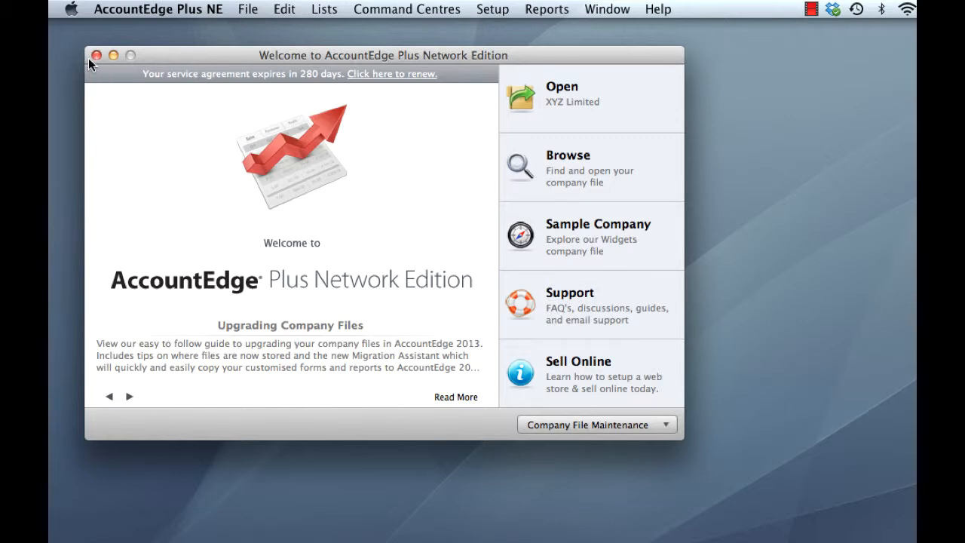
pyautogui.click(95, 55)
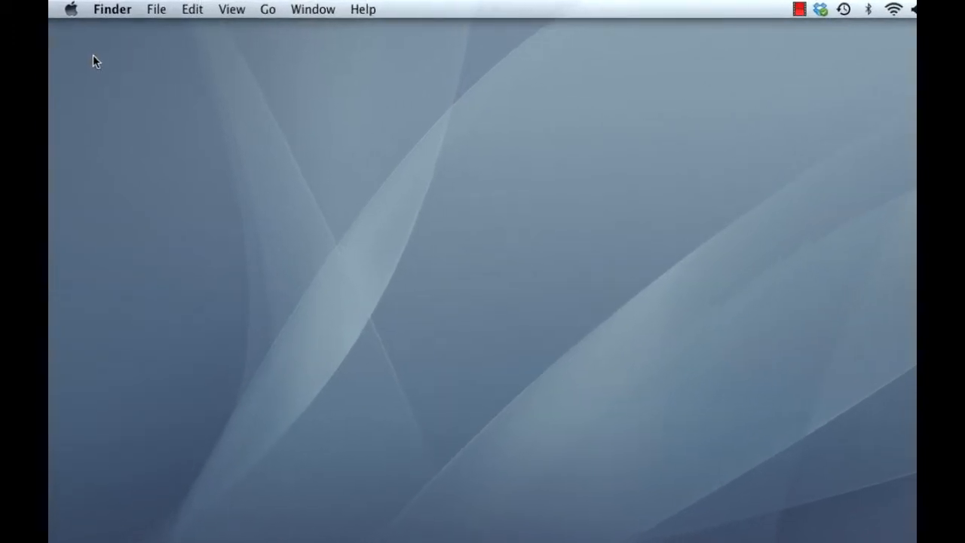
# Step: Stop FileConnect 2012 in the AccountEdge preferences pane, authorising with the admin password
pyautogui.click(72, 10)
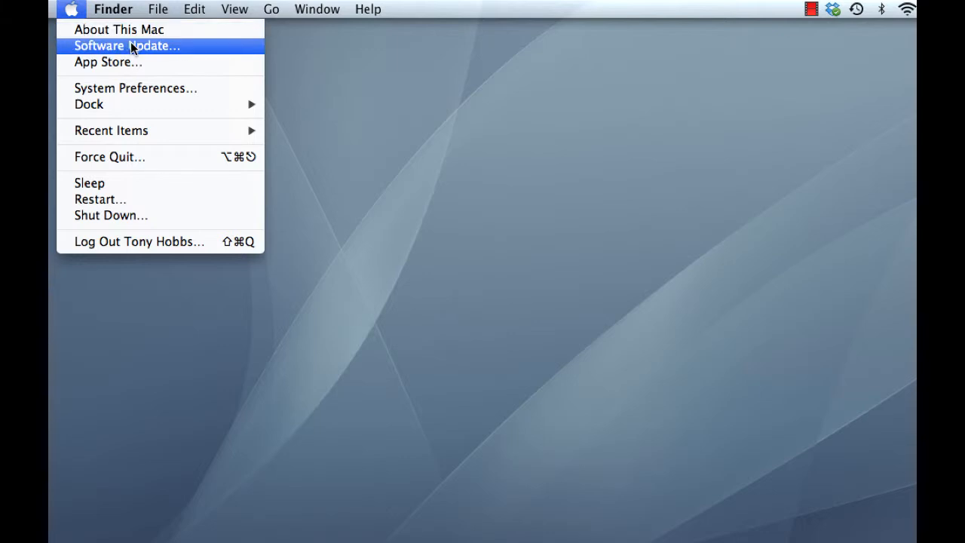
pyautogui.click(136, 88)
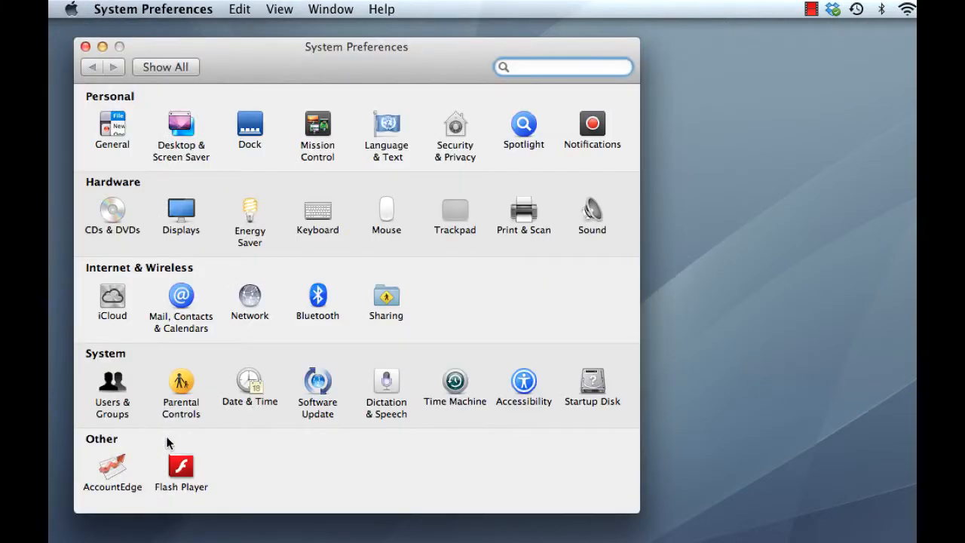
pyautogui.click(116, 473)
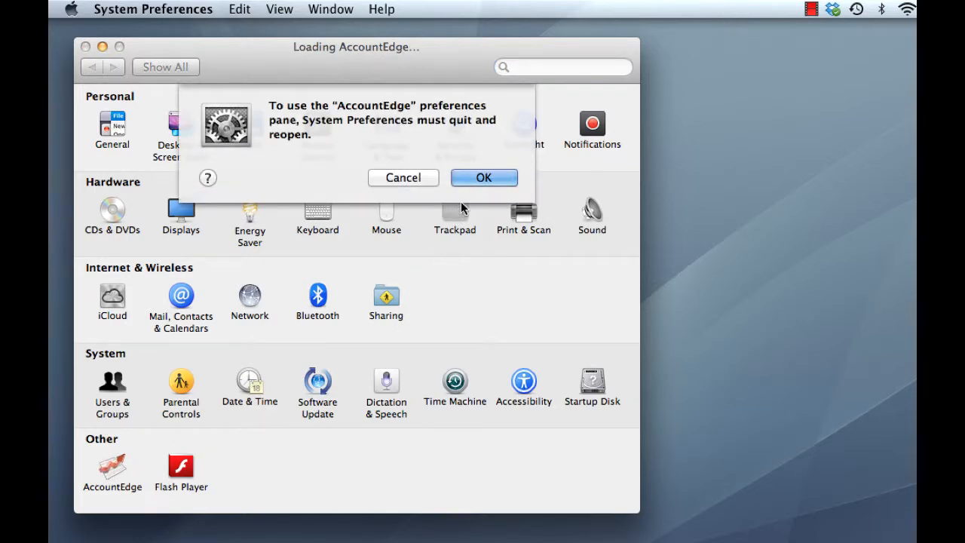
pyautogui.click(475, 180)
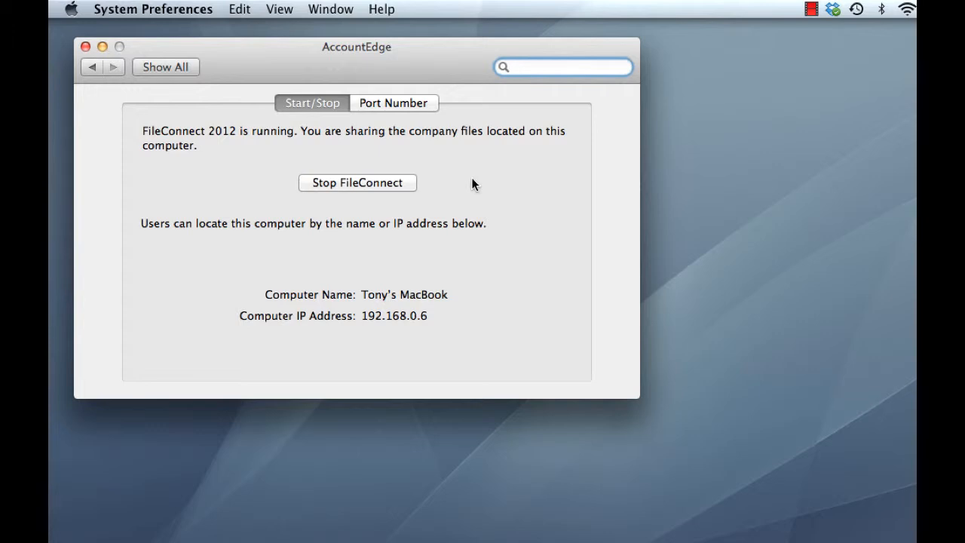
pyautogui.click(361, 182)
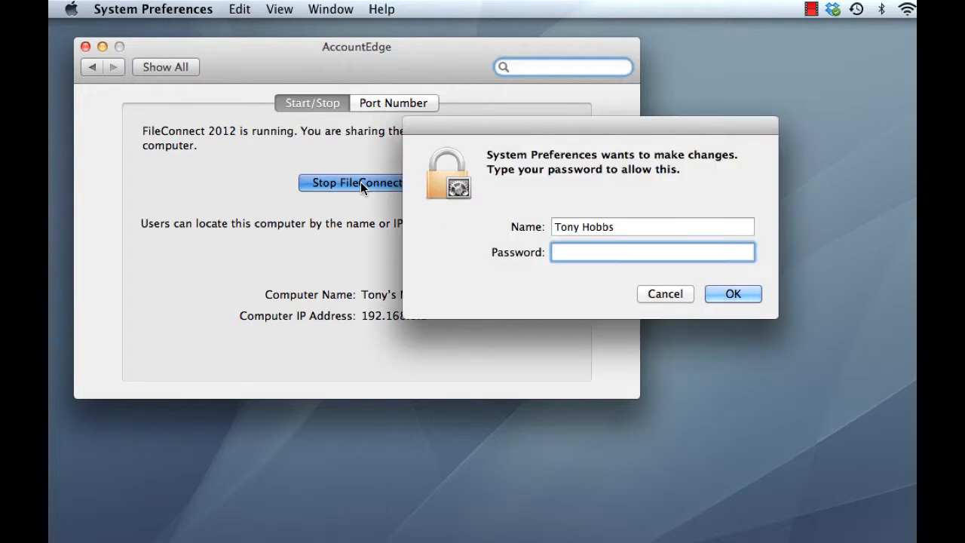
pyautogui.write('*************')
pyautogui.press('Return')
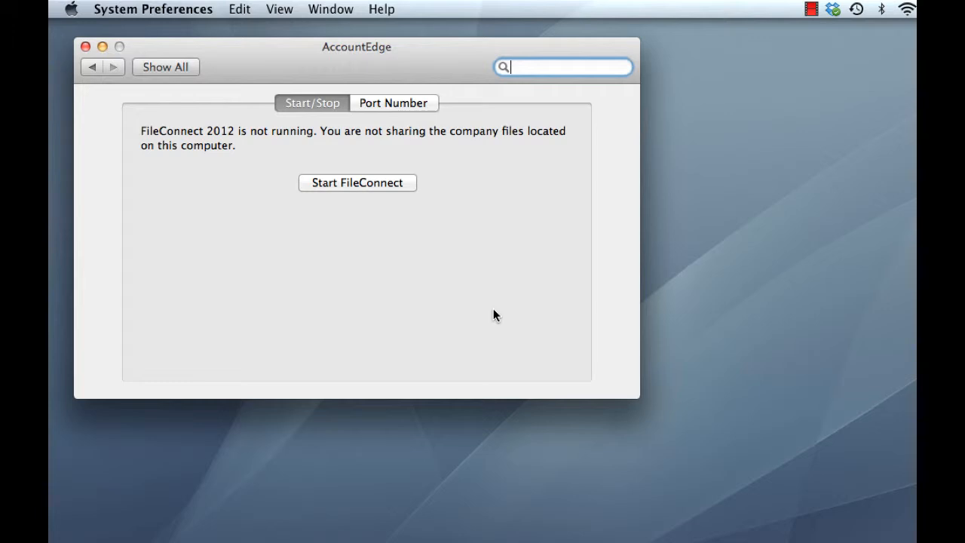
pyautogui.click(86, 47)
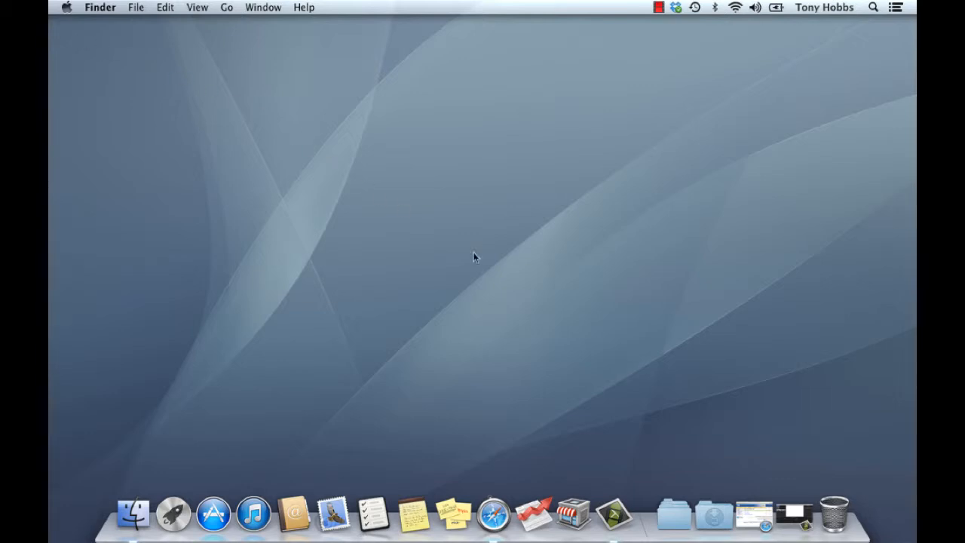
# Step: Download AccountEdge Plus Network Edition 2013.dmg from the Mamut page and open the disk image
pyautogui.click(749, 511)
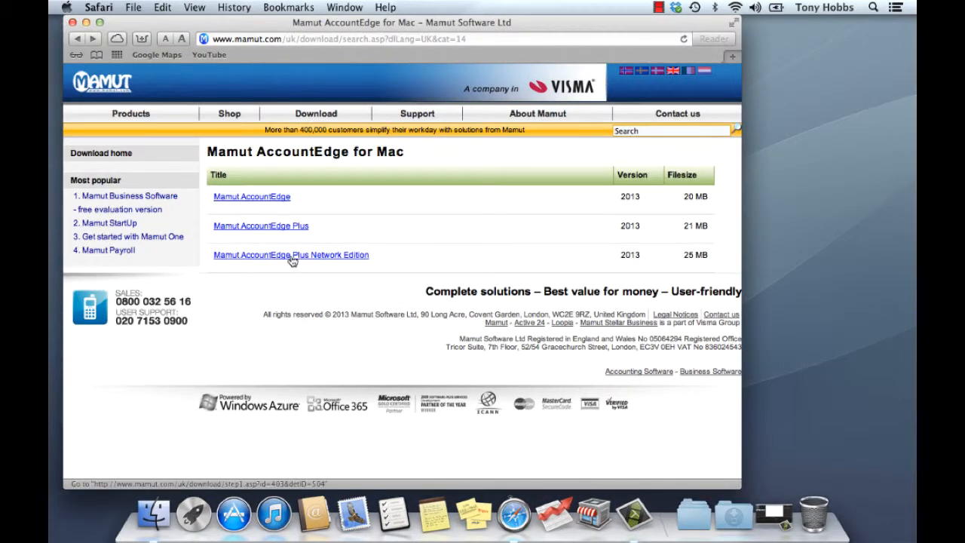
pyautogui.click(330, 257)
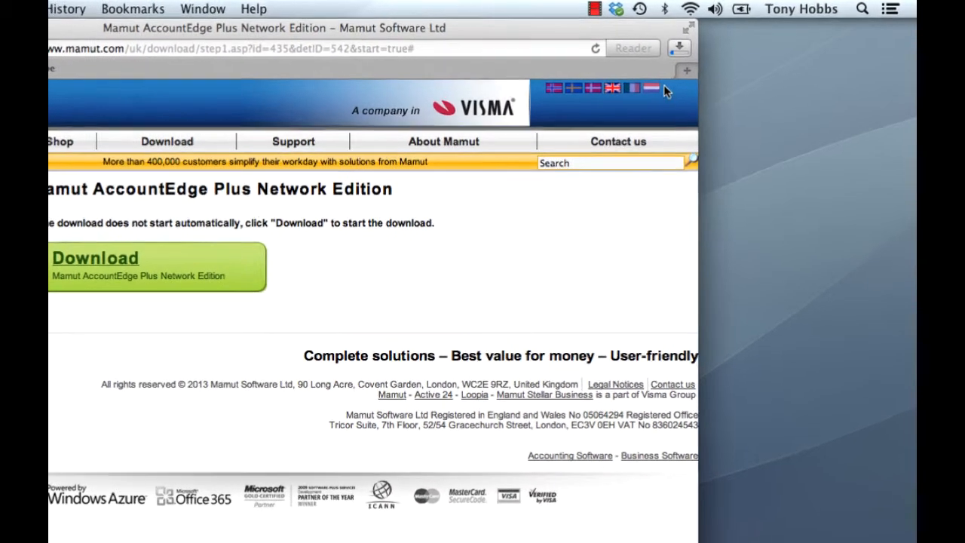
pyautogui.click(679, 49)
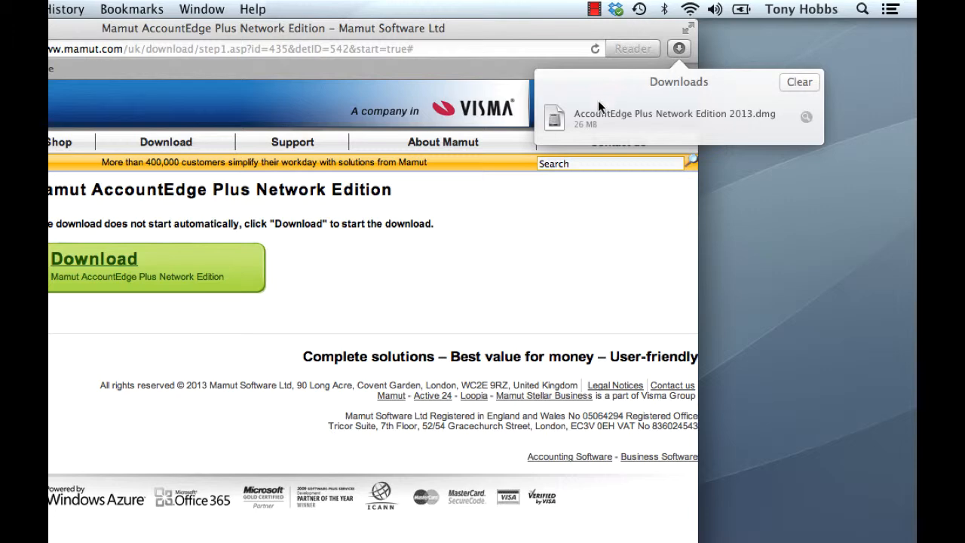
pyautogui.doubleClick(737, 125)
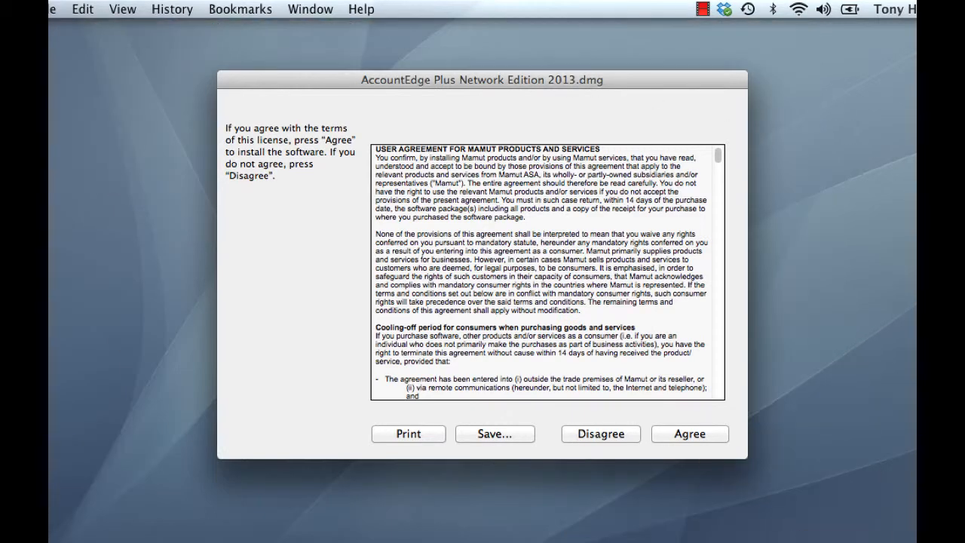
# Step: Accept the disk image licence, launch the AccountEdge Plus NE installer and agree to its licence
pyautogui.moveTo(451, 77); pyautogui.dragTo(451, 78)
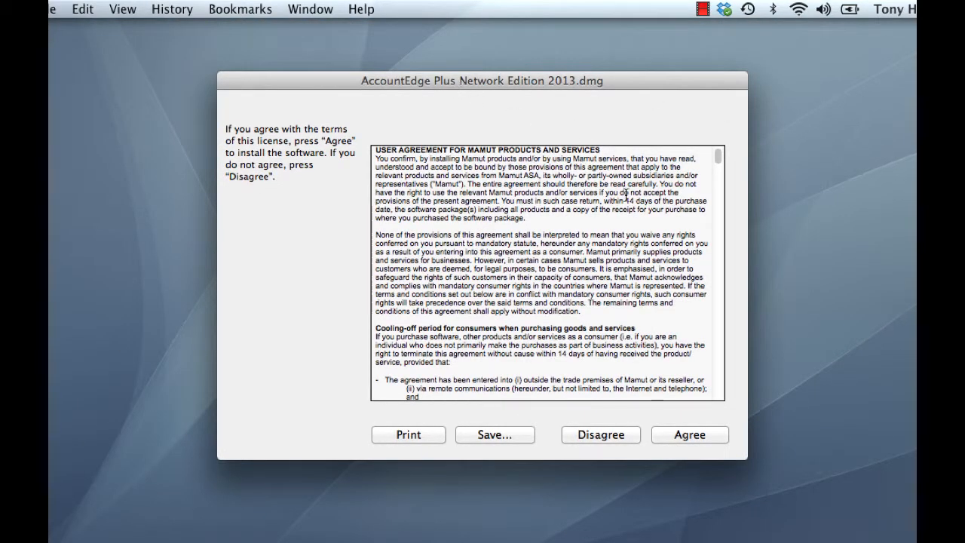
pyautogui.click(687, 438)
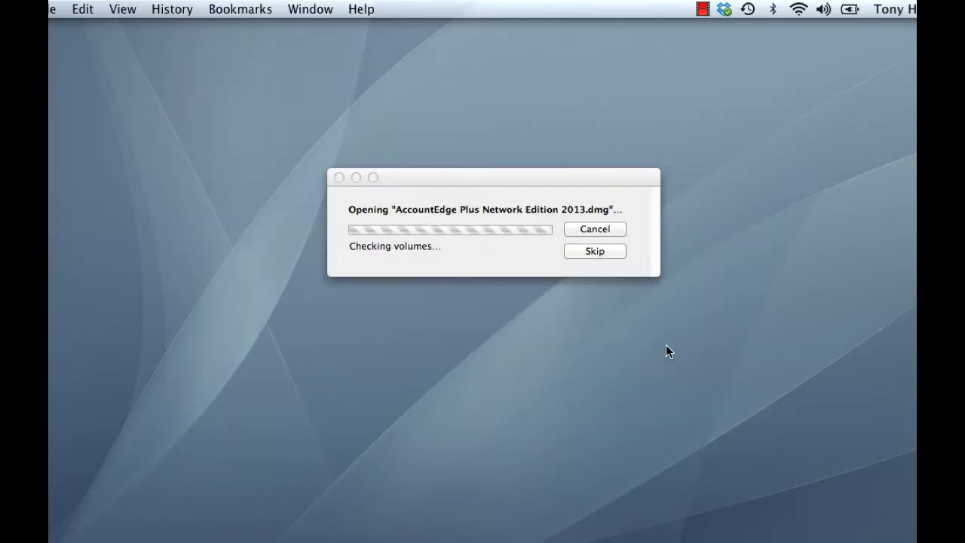
pyautogui.doubleClick(128, 249)
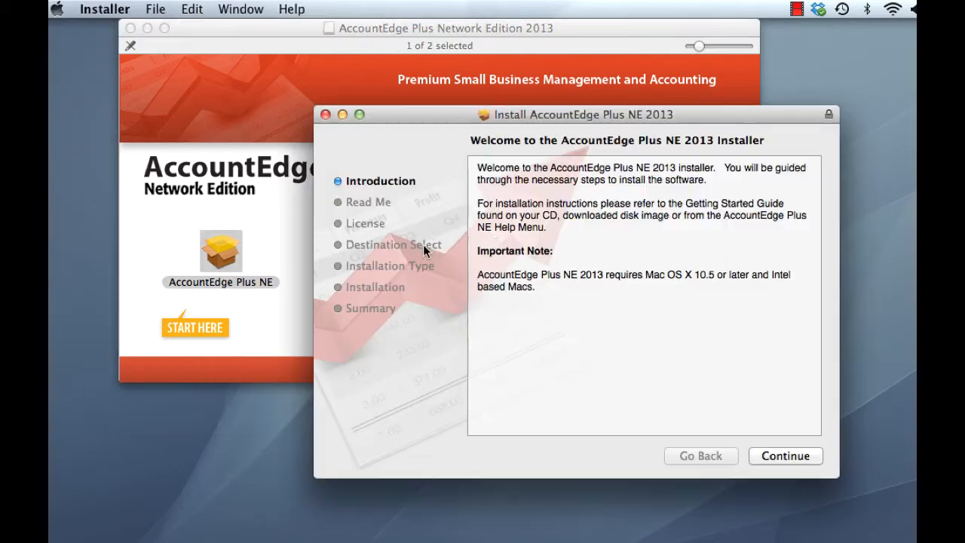
pyautogui.click(796, 458)
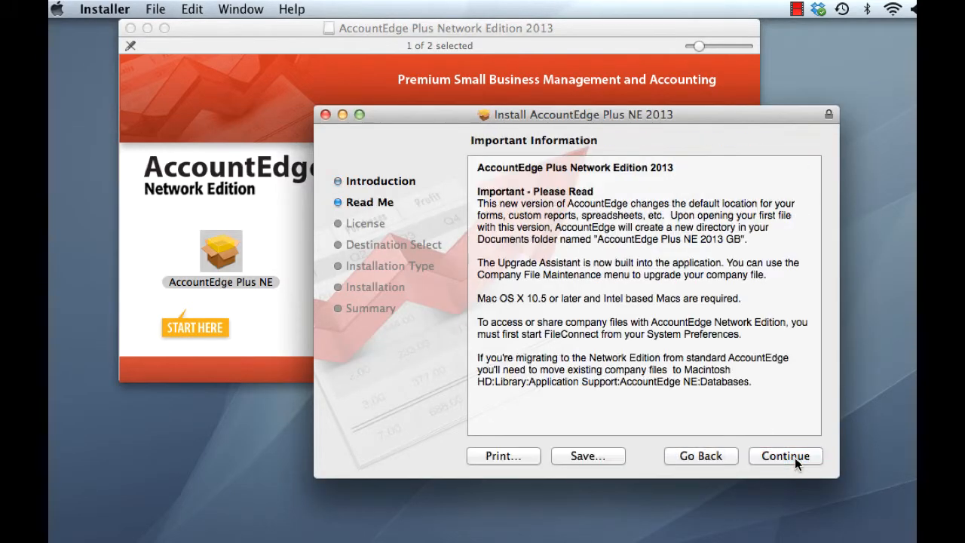
pyautogui.click(795, 457)
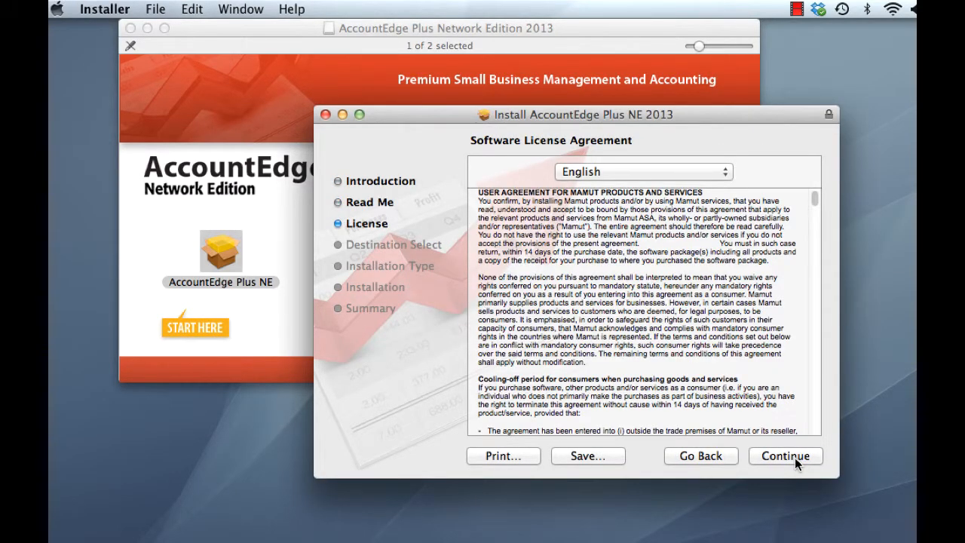
pyautogui.click(795, 457)
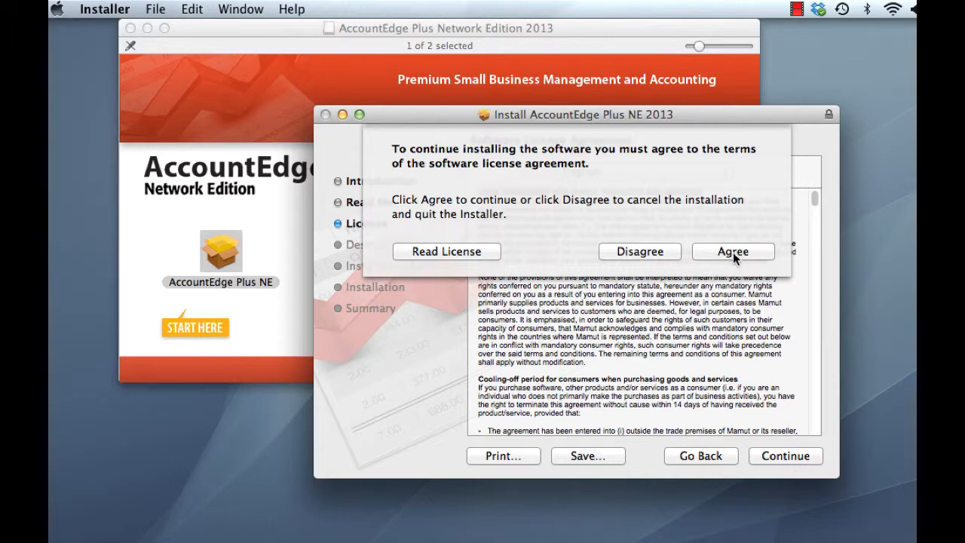
pyautogui.click(733, 252)
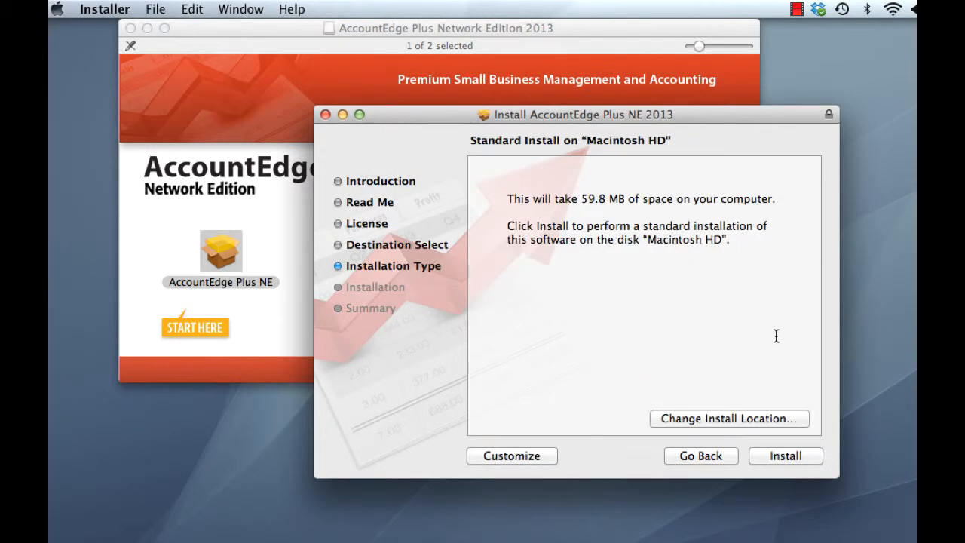
# Step: Run the standard install on Macintosh HD with the admin password, accepting the required restart
pyautogui.click(786, 455)
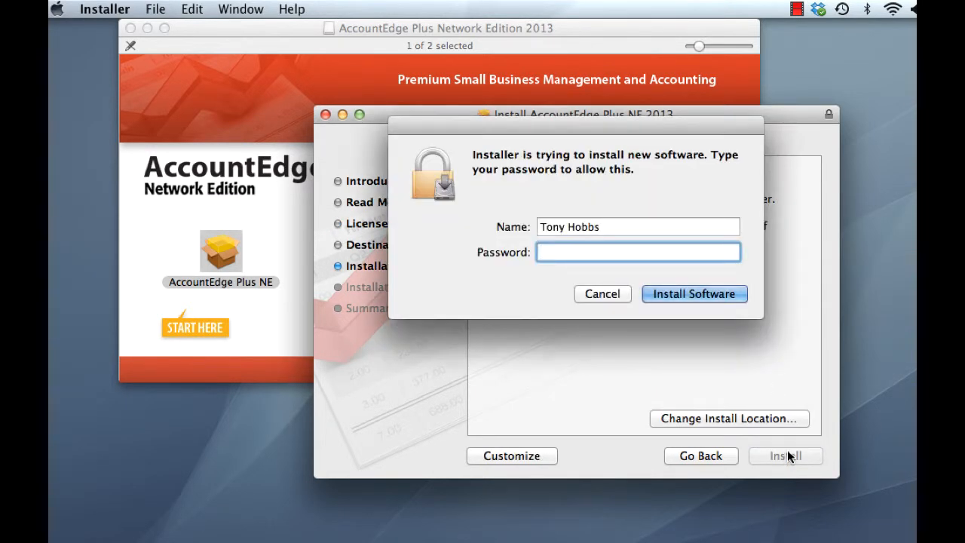
pyautogui.write('•••••••••••••')
pyautogui.press('Return')
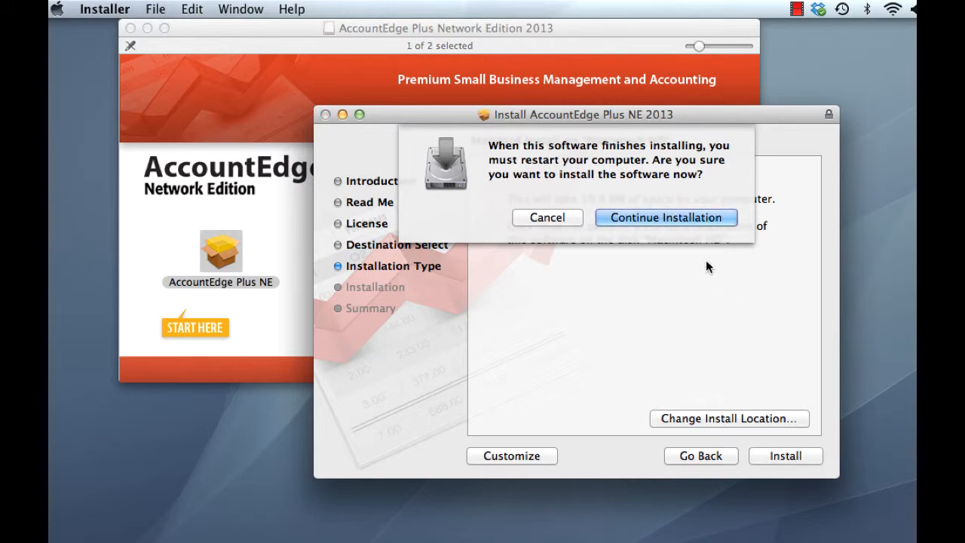
pyautogui.click(681, 219)
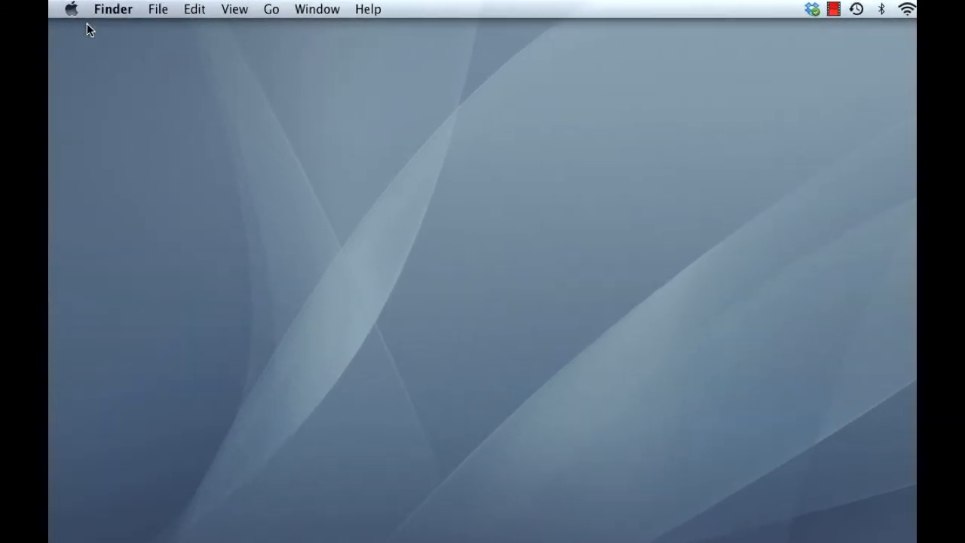
# Step: Start FileConnect 2013 in the AccountEdge pane with the admin password and allow incoming connections
pyautogui.click(71, 10)
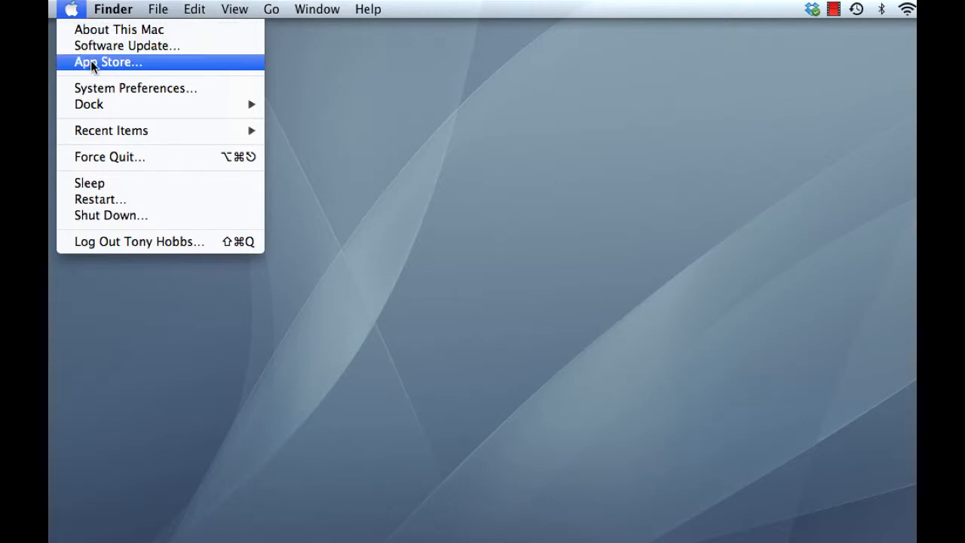
pyautogui.click(134, 88)
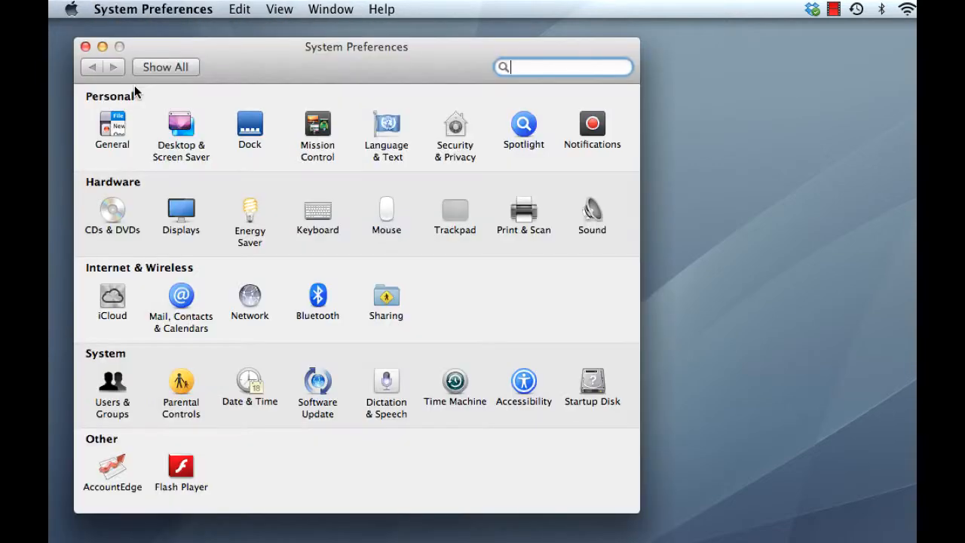
pyautogui.click(113, 471)
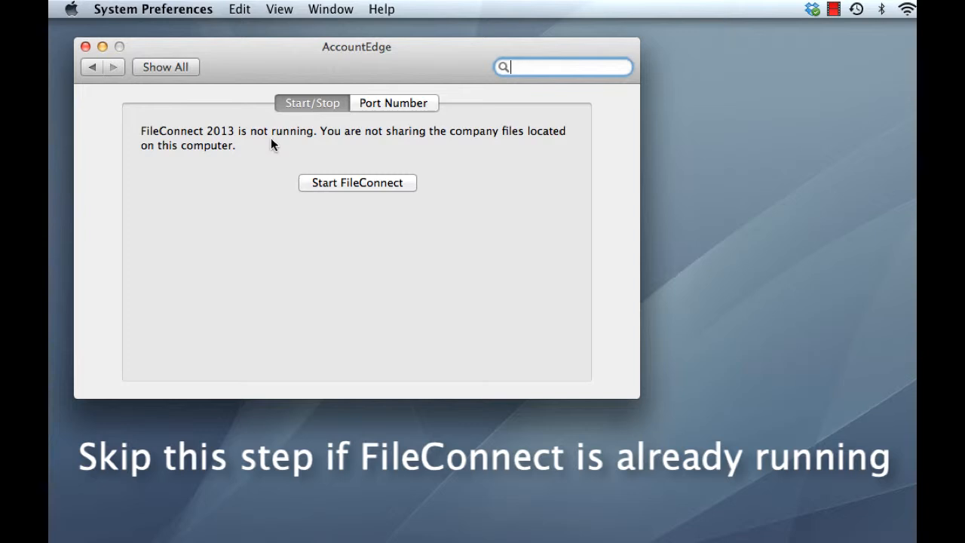
pyautogui.click(367, 182)
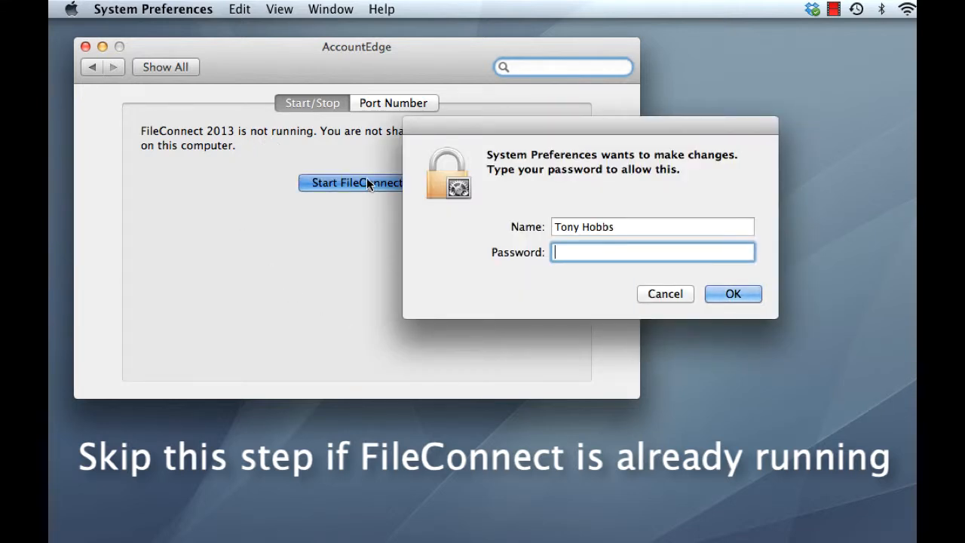
pyautogui.write('•••••••••••••')
pyautogui.click(744, 298)
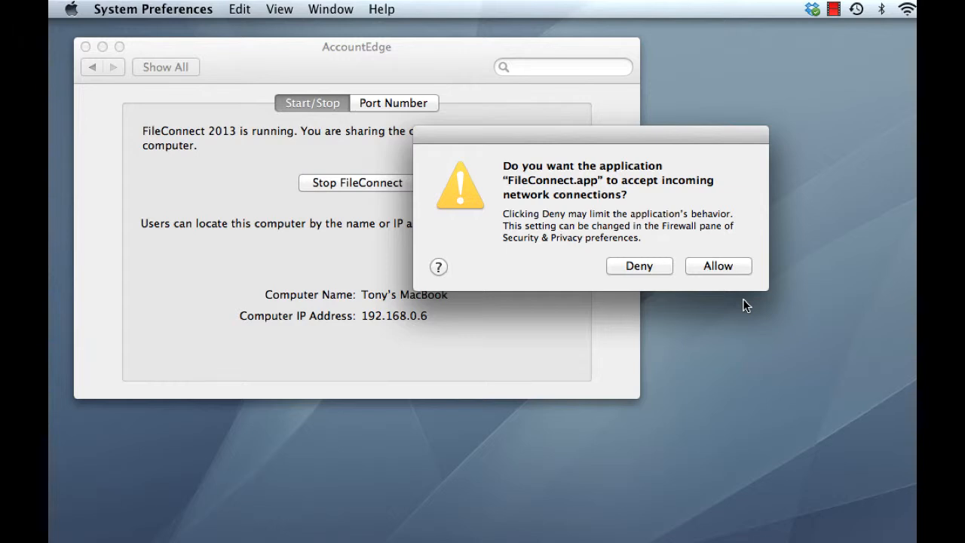
pyautogui.click(734, 265)
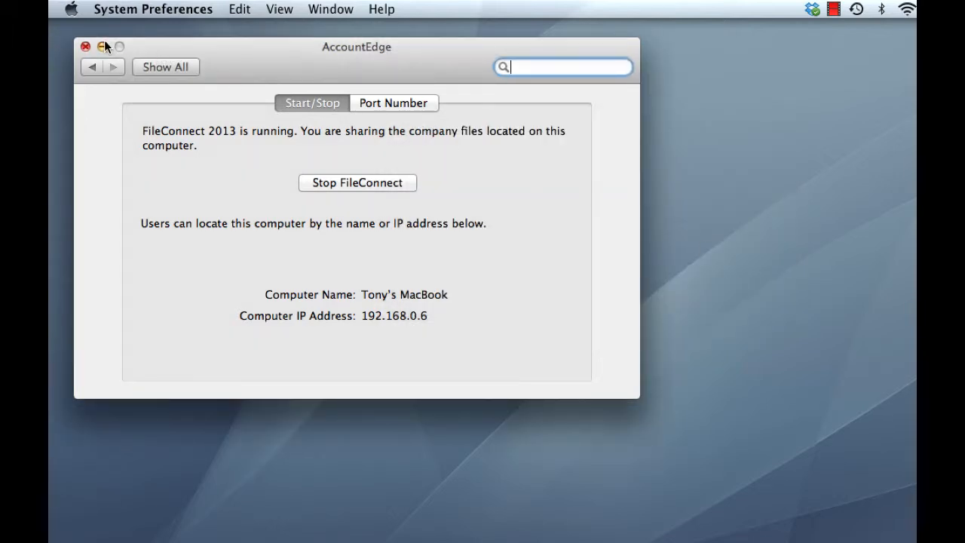
pyautogui.click(84, 47)
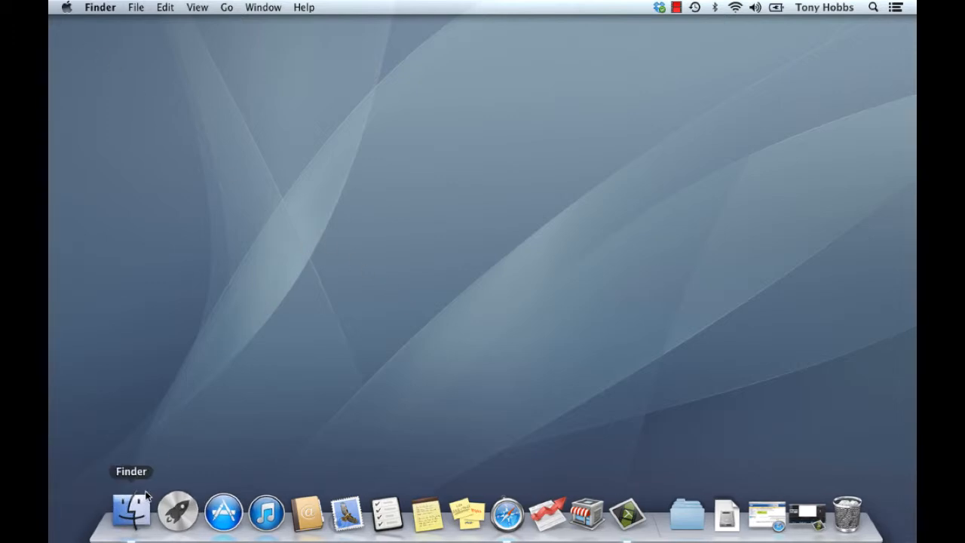
# Step: Drag AccountEdge Plus NE 2013 from Applications into the Dock and drag the 2012 icon out
pyautogui.click(133, 511)
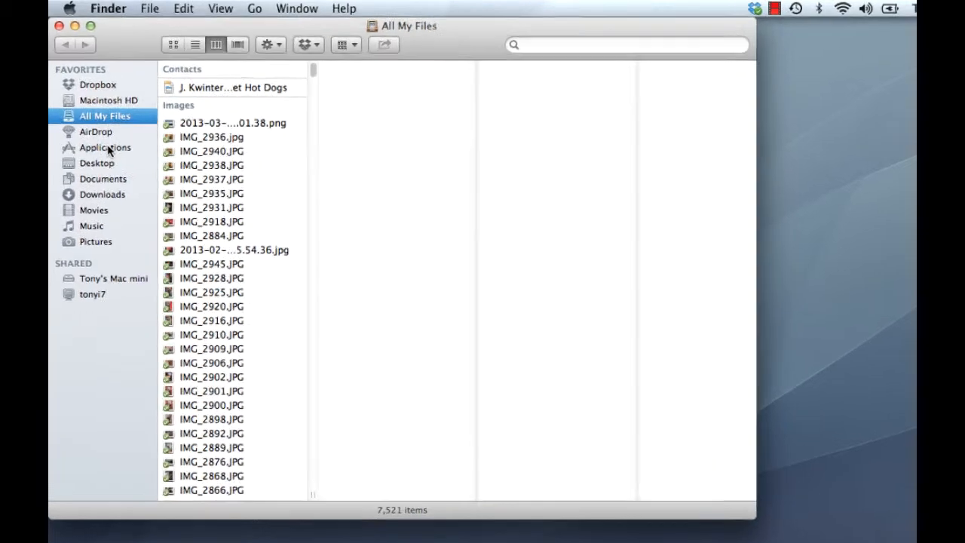
pyautogui.click(107, 148)
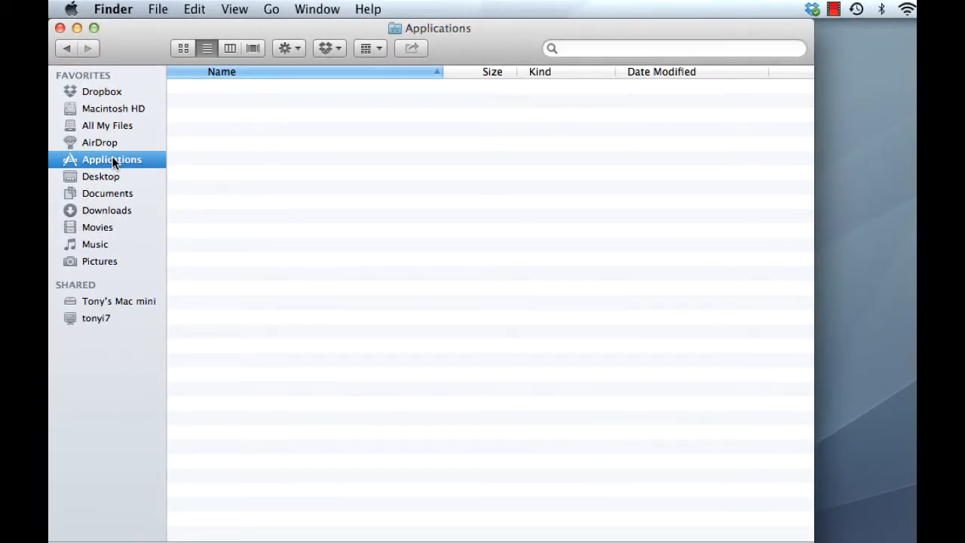
pyautogui.scroll(6, 359, 241)
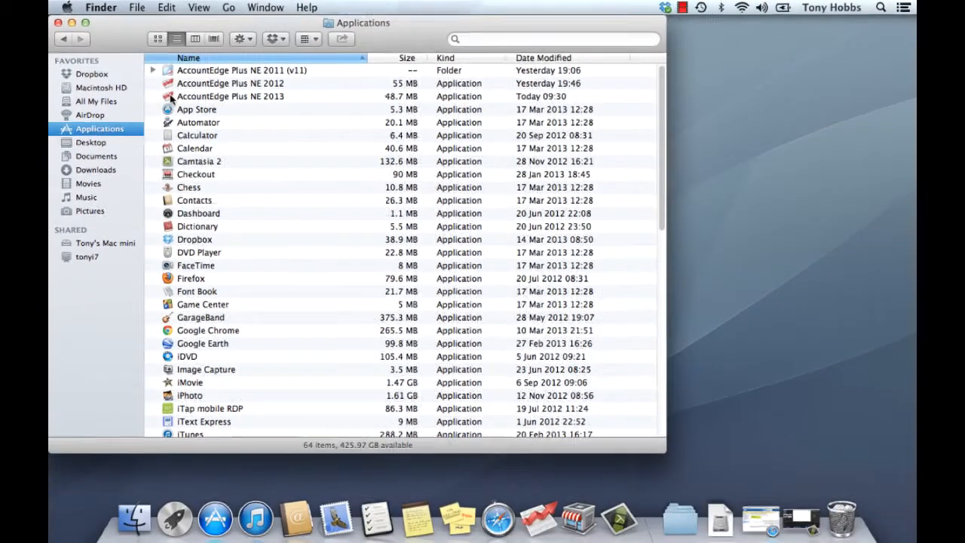
pyautogui.moveTo(198, 116); pyautogui.dragTo(268, 166)
pyautogui.moveTo(226, 132); pyautogui.dragTo(505, 460)
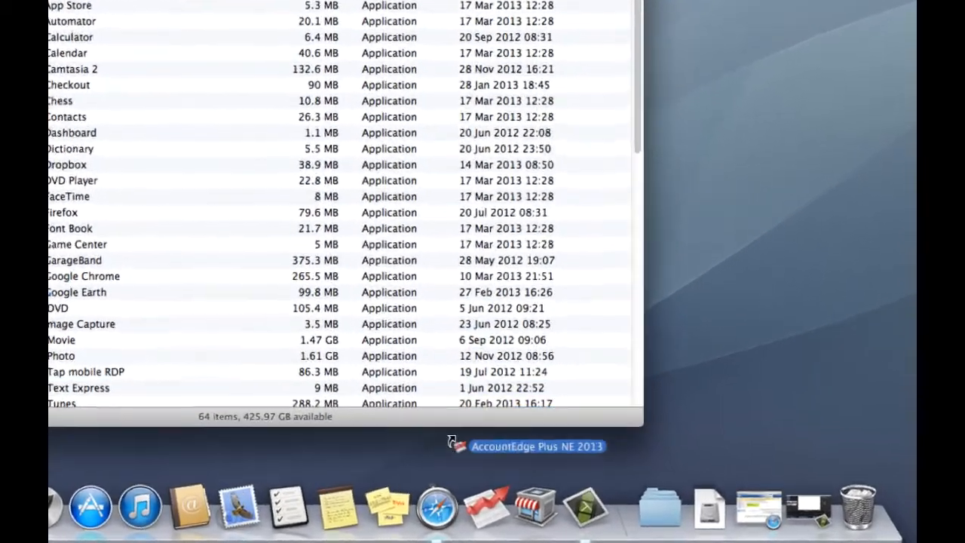
pyautogui.moveTo(451, 441); pyautogui.dragTo(510, 527)
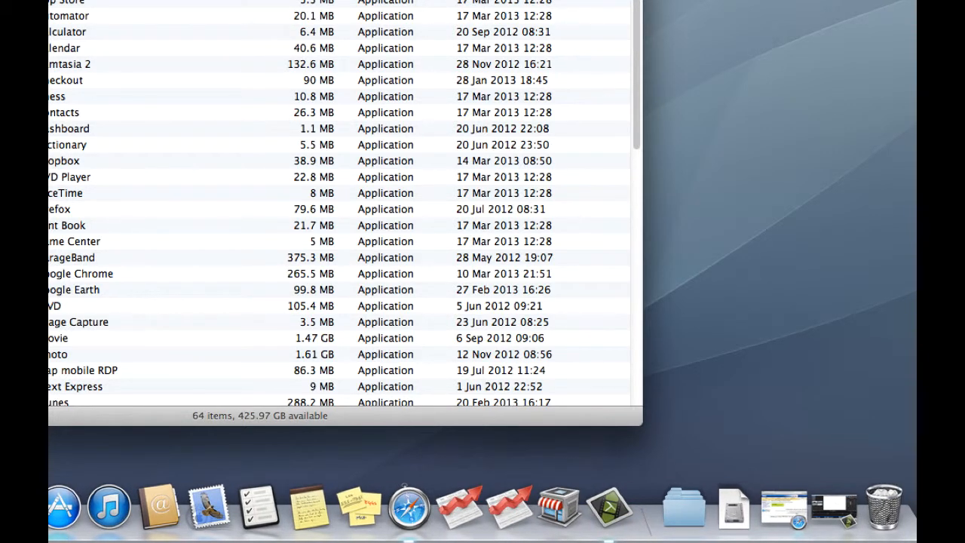
pyautogui.press('super+w')
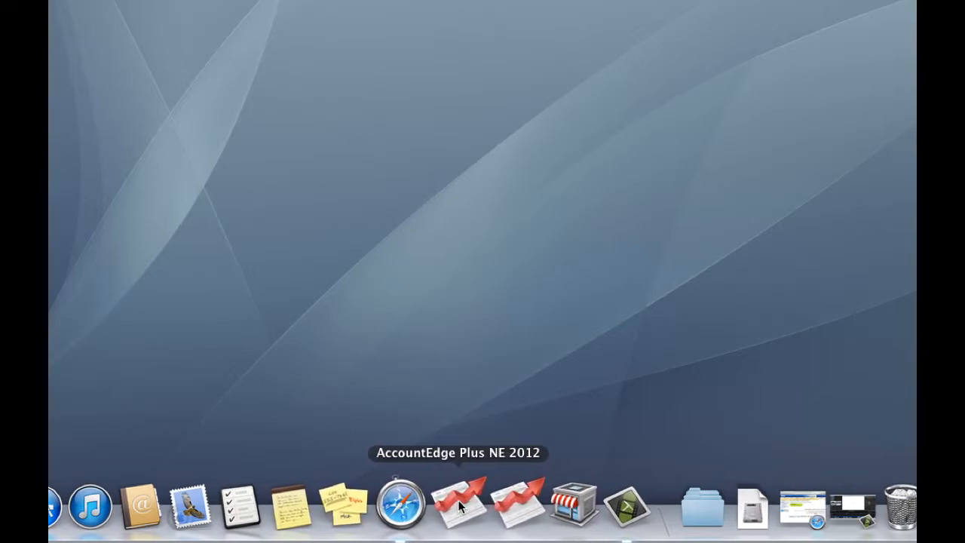
pyautogui.moveTo(457, 501); pyautogui.dragTo(481, 399)
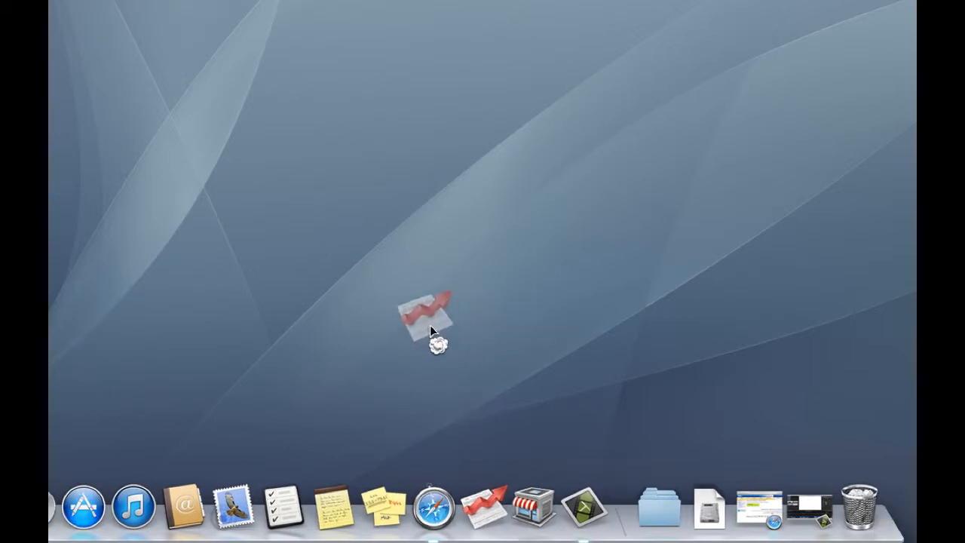
pyautogui.moveTo(431, 327); pyautogui.dragTo(359, 298)
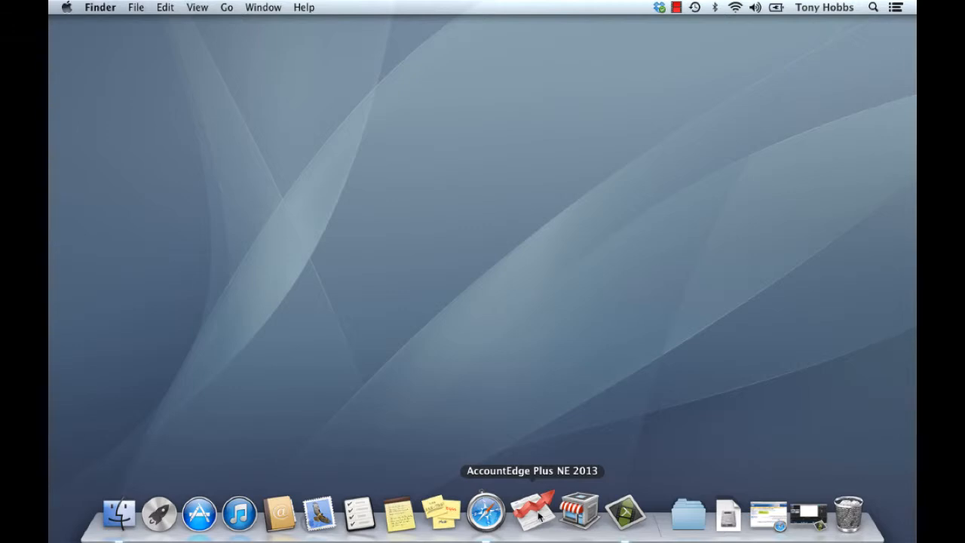
# Step: Launch AccountEdge Plus NE 2013 and enter the serial number in its registration form
pyautogui.click(539, 516)
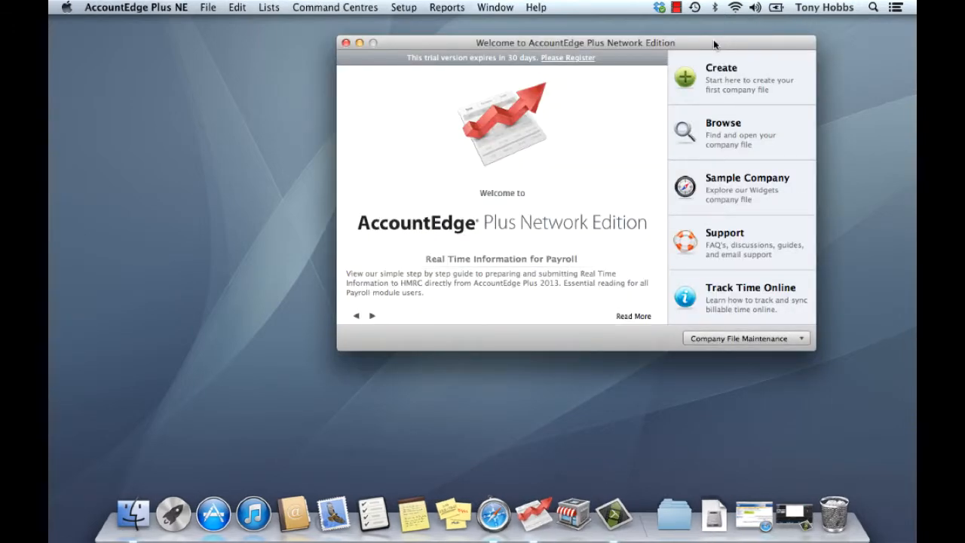
pyautogui.moveTo(714, 39); pyautogui.dragTo(468, 43)
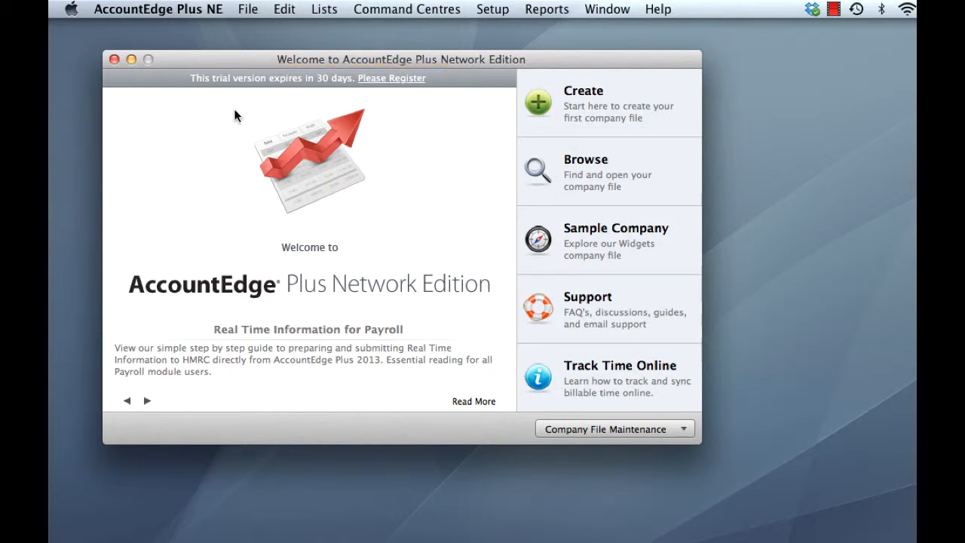
pyautogui.click(394, 79)
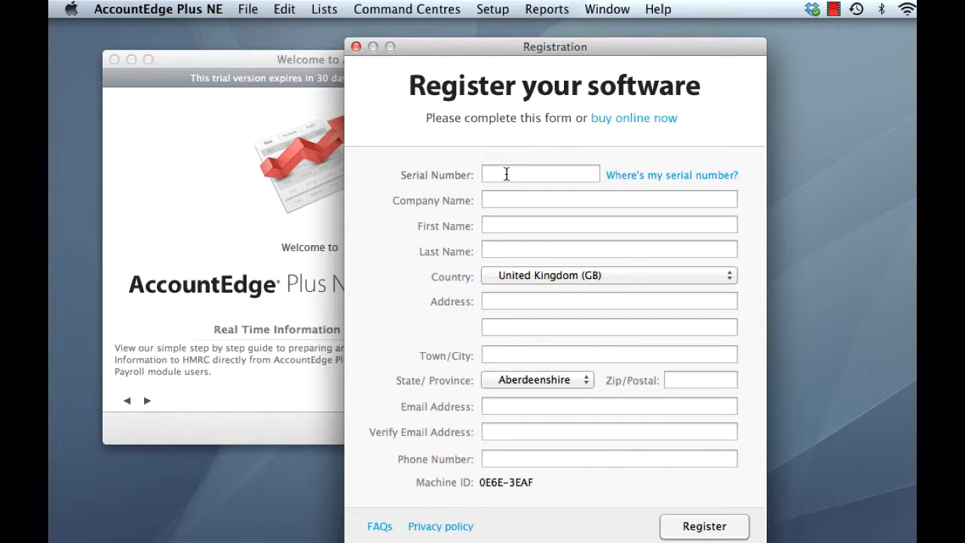
pyautogui.write('45')
pyautogui.press('Tab')
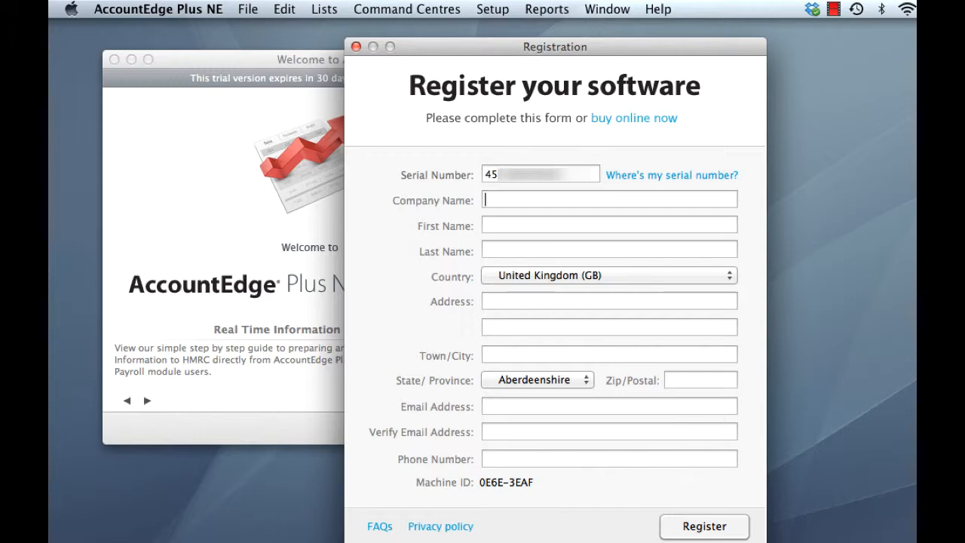
# Step: Fill in Widgets Limited with the contact's name, address, county and e-mail, then register
pyautogui.write('Widgets Limited')
pyautogui.press('Tab')
pyautogui.write('John')
pyautogui.press('Tab')
pyautogui.write('Smith')
pyautogui.press('Tab')
pyautogui.press('Tab')
pyautogui.write('London')
pyautogui.press('Tab')
pyautogui.click(537, 380)
pyautogui.click(423, 466)
pyautogui.press('Tab')
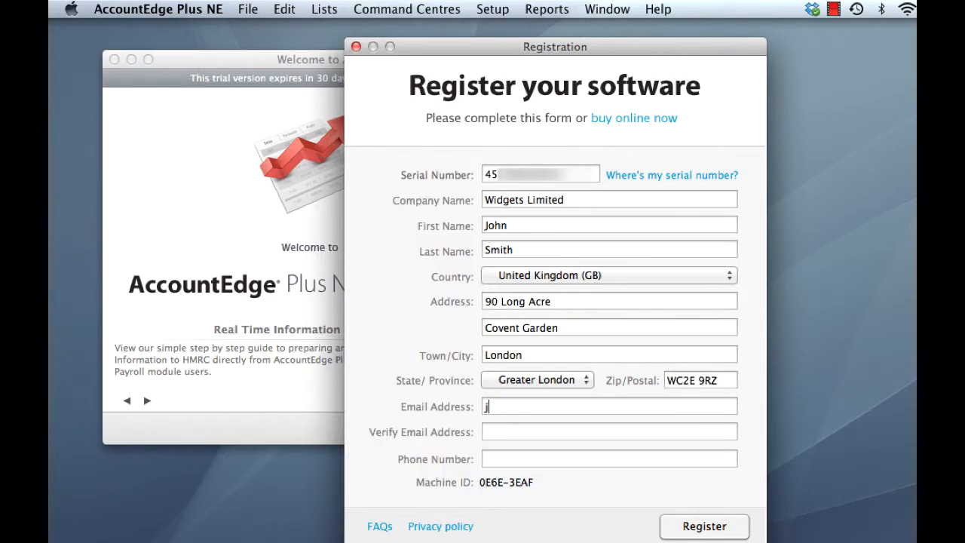
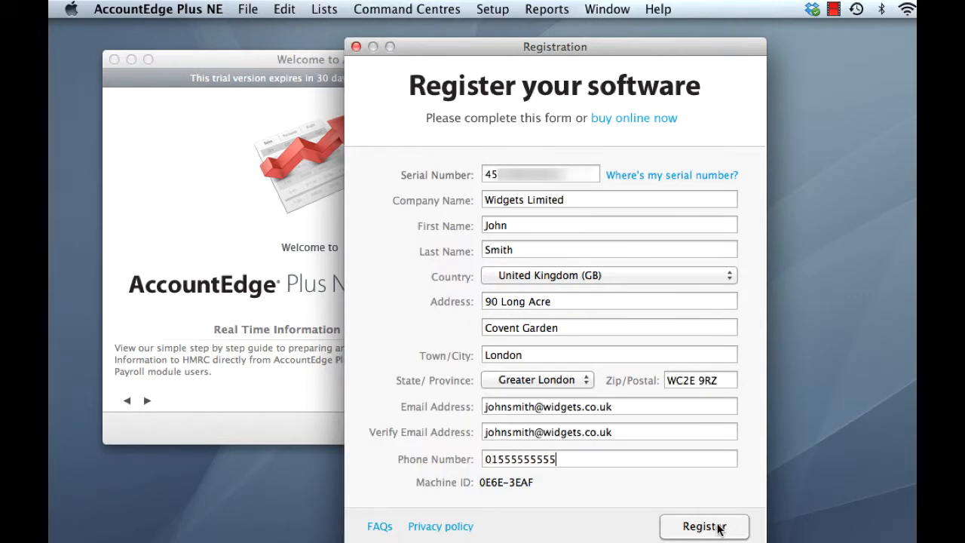
pyautogui.click(718, 531)
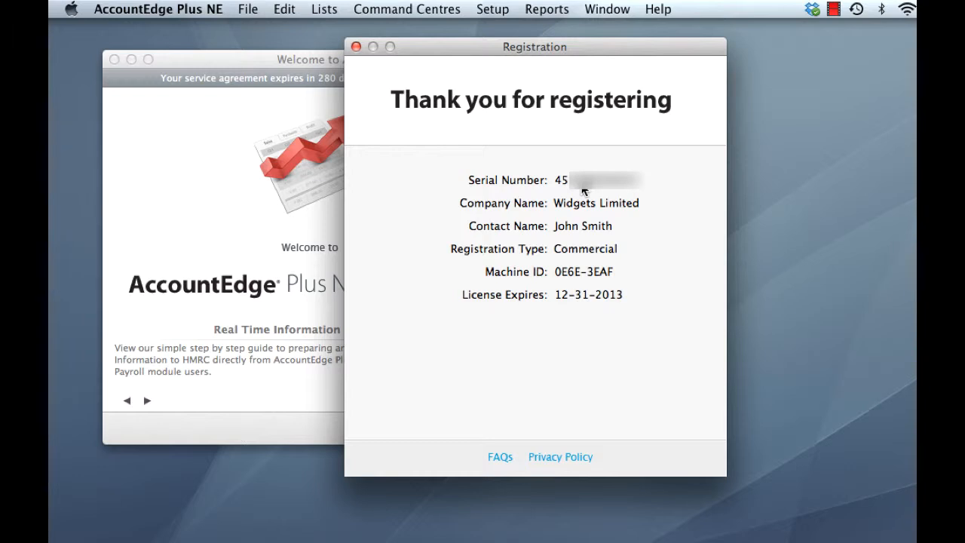
pyautogui.click(356, 47)
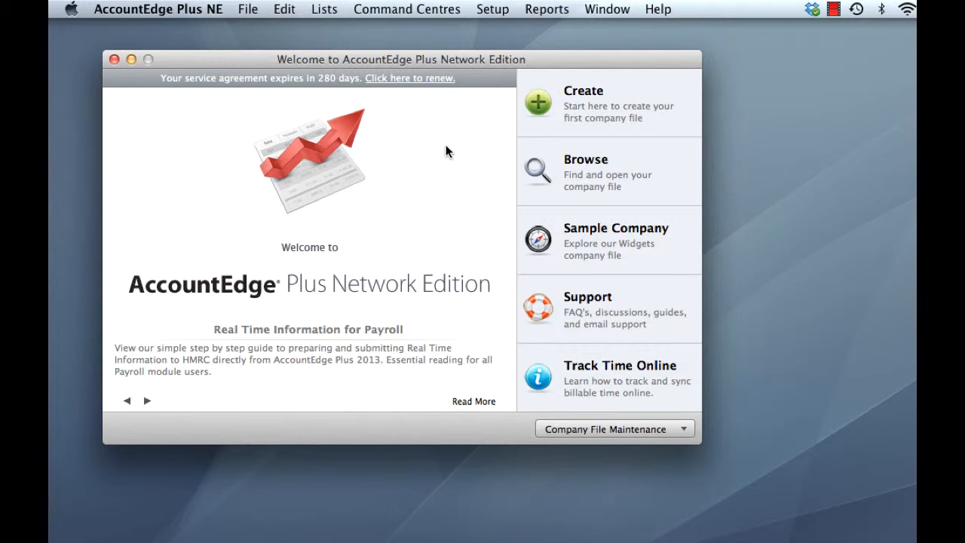
# Step: Run the Migration Assistant from Company File Maintenance to copy AccountEdge Plus NE 2012 customisations
pyautogui.click(636, 428)
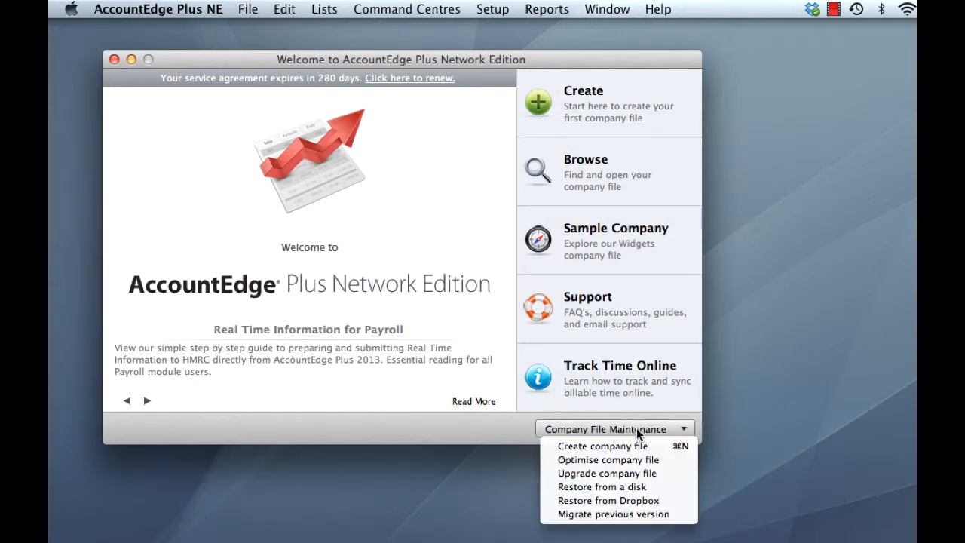
pyautogui.click(658, 515)
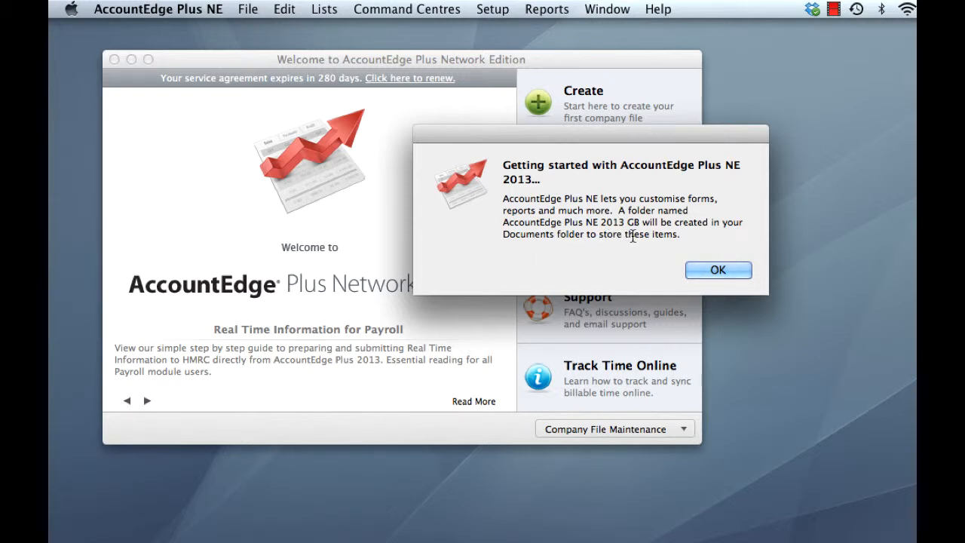
pyautogui.click(726, 269)
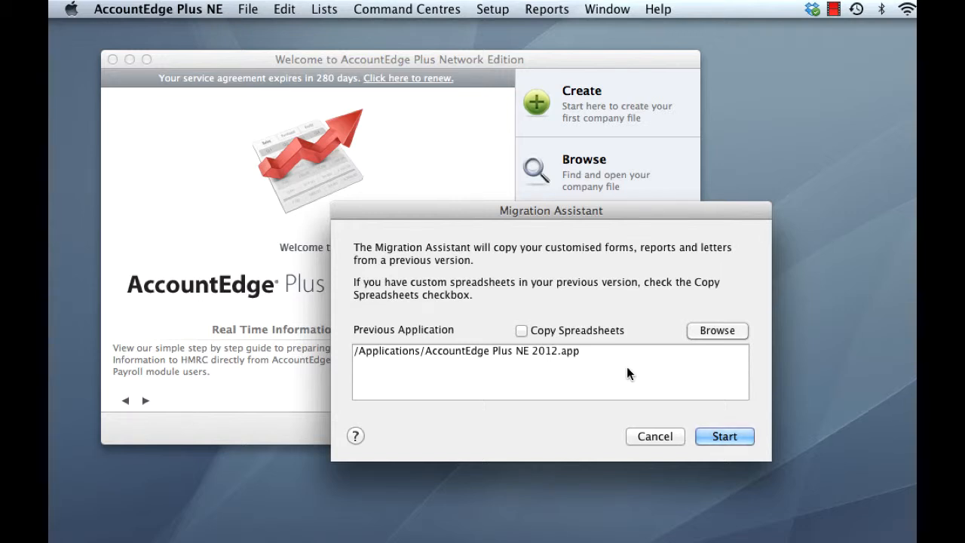
pyautogui.click(724, 437)
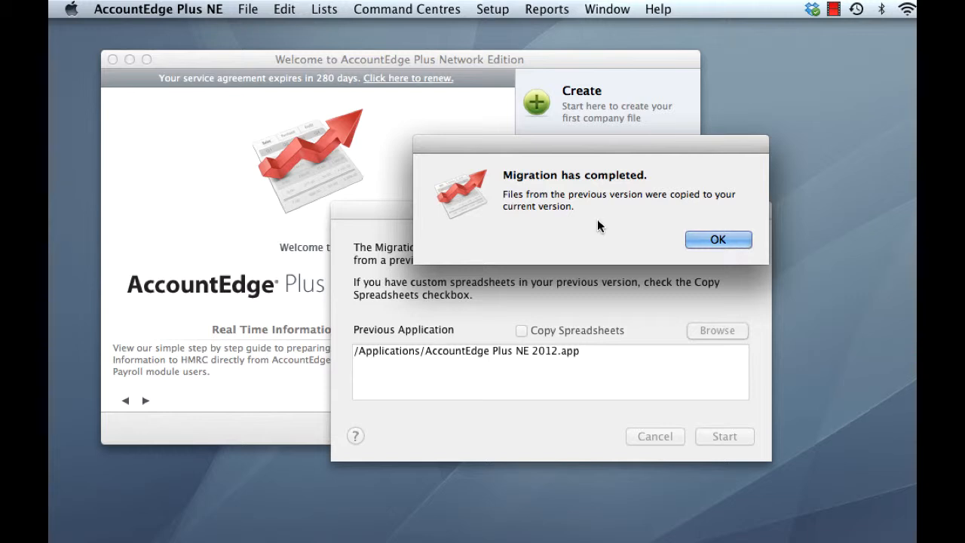
pyautogui.click(717, 239)
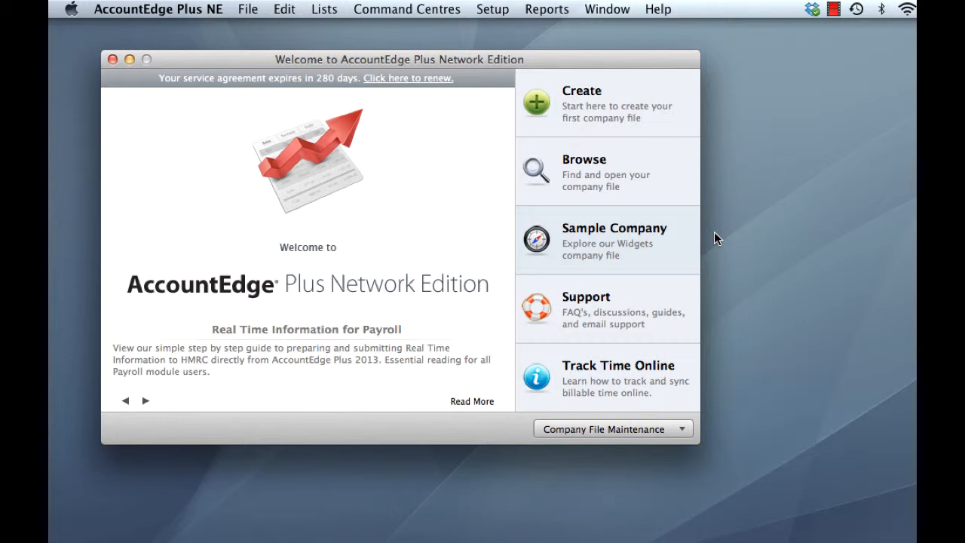
# Step: Start the company file upgrade assistant and open an enlarged file chooser to find the file
pyautogui.click(631, 430)
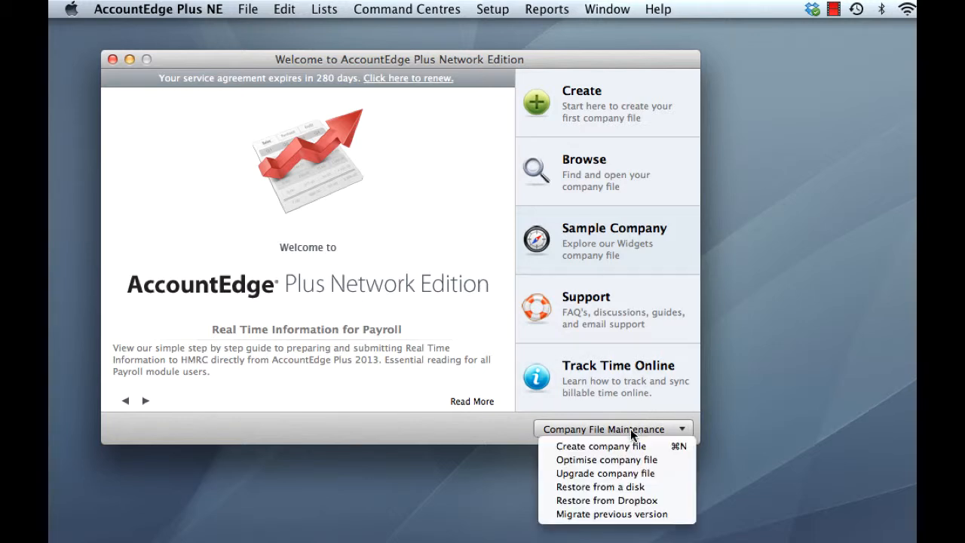
pyautogui.click(654, 475)
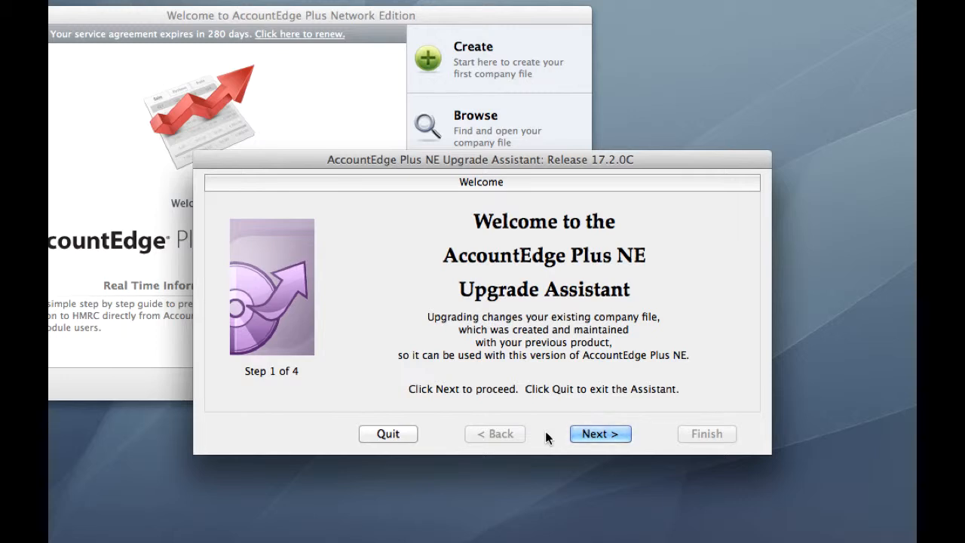
pyautogui.click(595, 435)
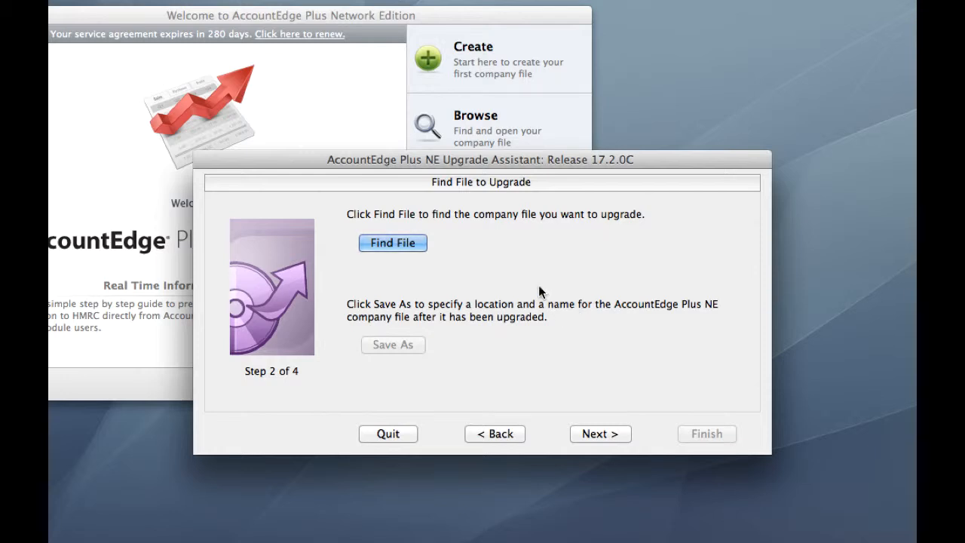
pyautogui.click(395, 243)
pyautogui.moveTo(500, 42); pyautogui.dragTo(359, 28)
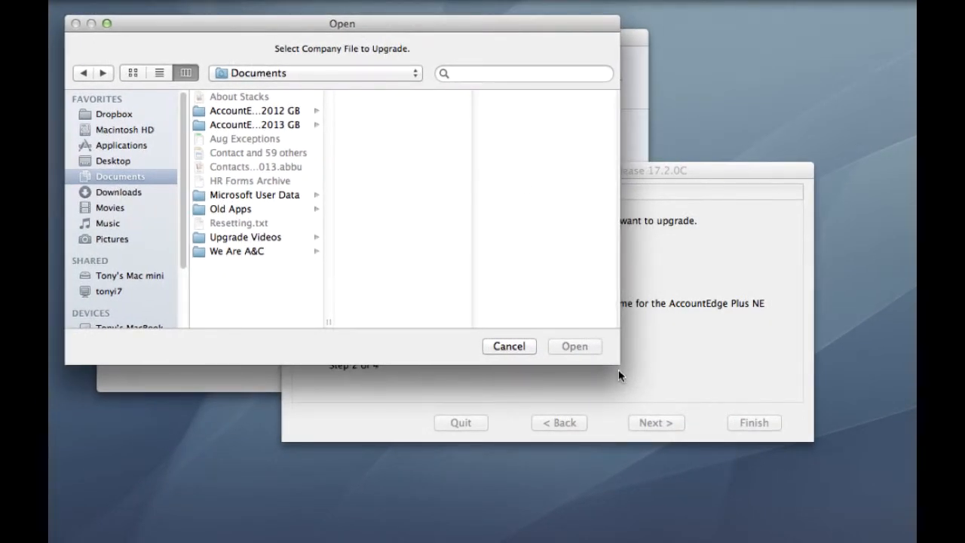
pyautogui.moveTo(620, 364); pyautogui.dragTo(901, 480)
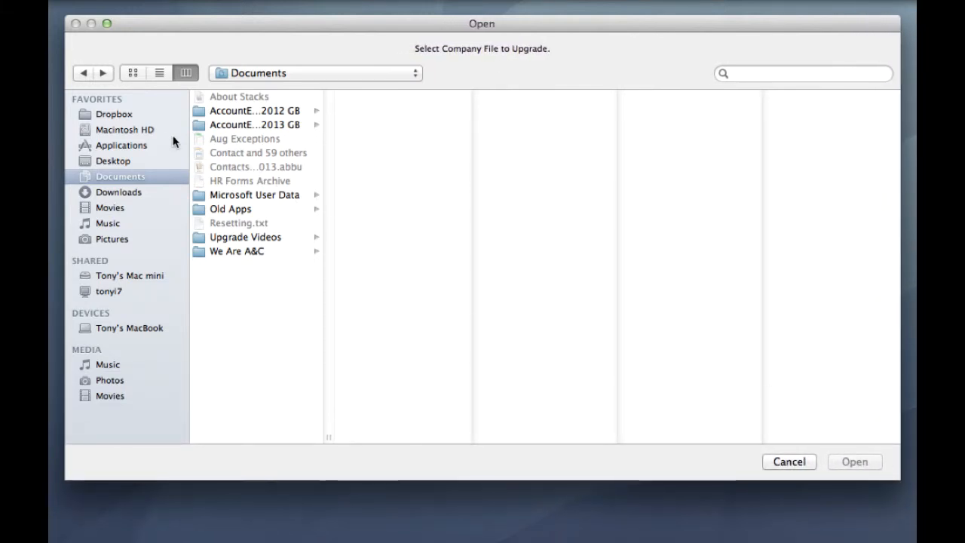
# Step: Select XYZ Limited.myo in Macintosh HD/Library/Application Support/AccountEdge NE/Databases as the source file
pyautogui.click(117, 132)
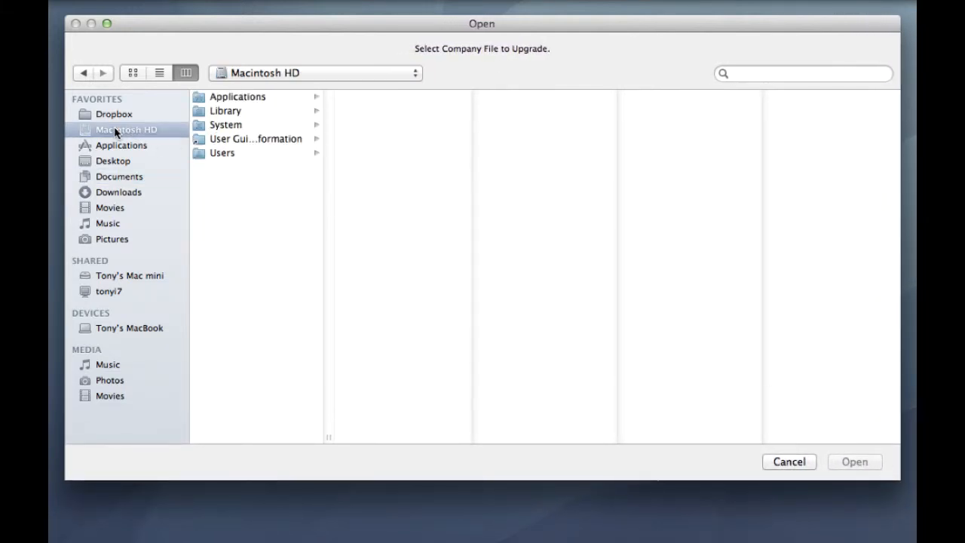
pyautogui.click(239, 113)
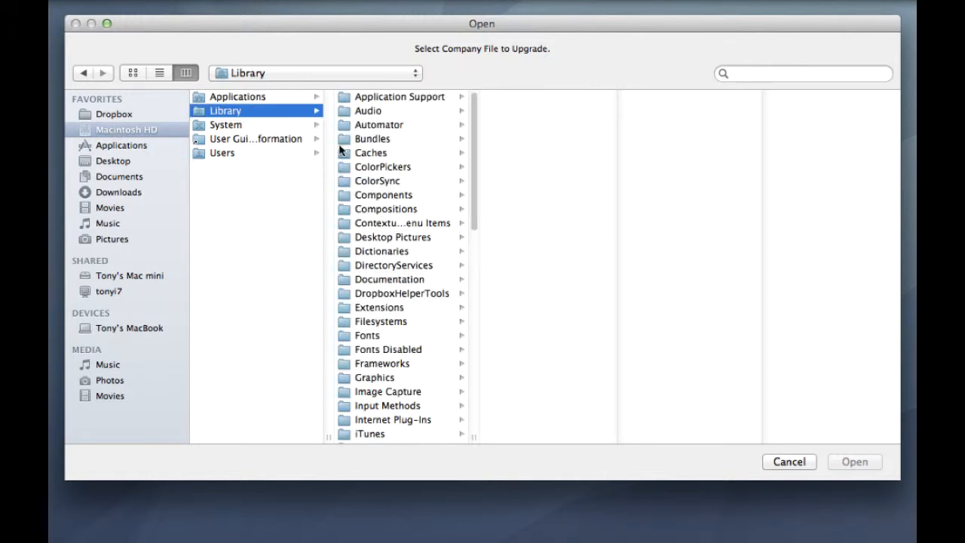
pyautogui.click(407, 98)
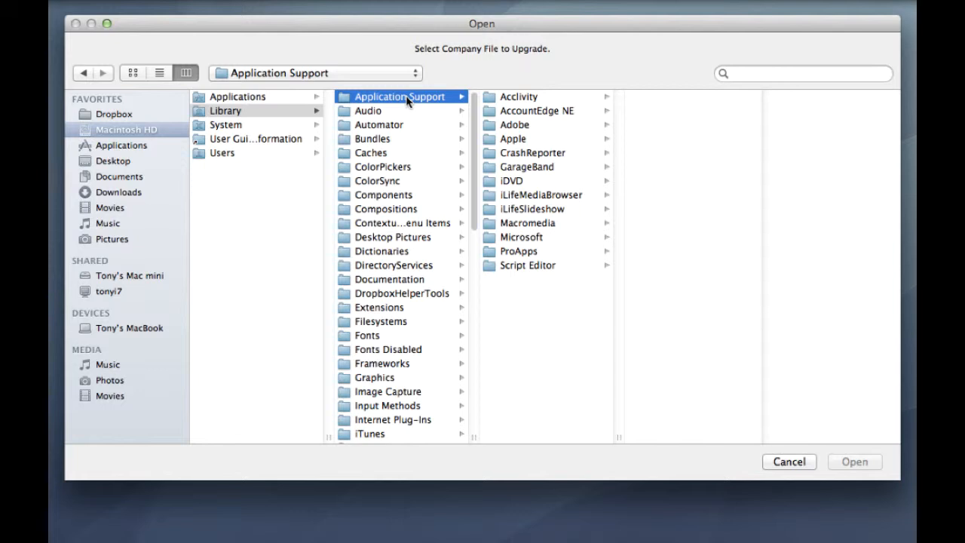
pyautogui.click(549, 114)
pyautogui.click(674, 110)
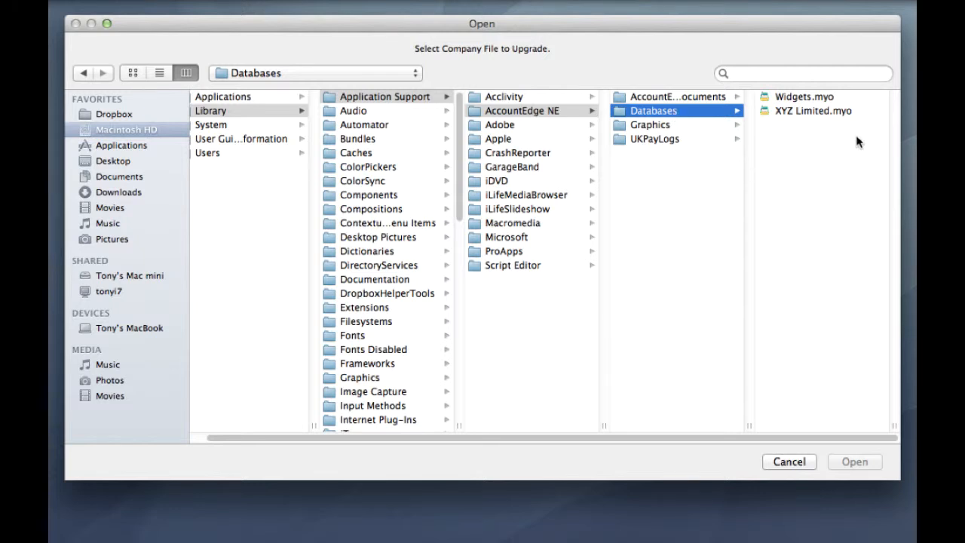
pyautogui.click(814, 111)
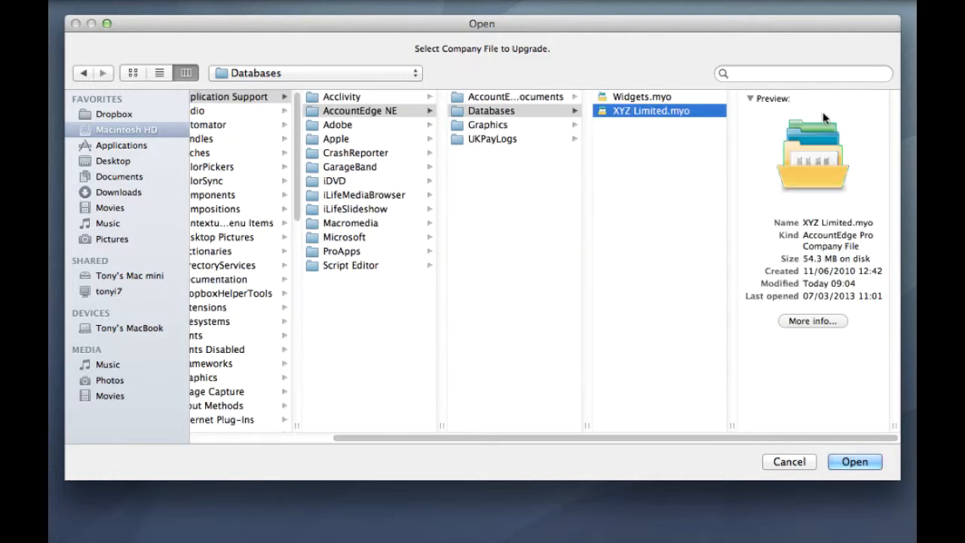
pyautogui.click(855, 463)
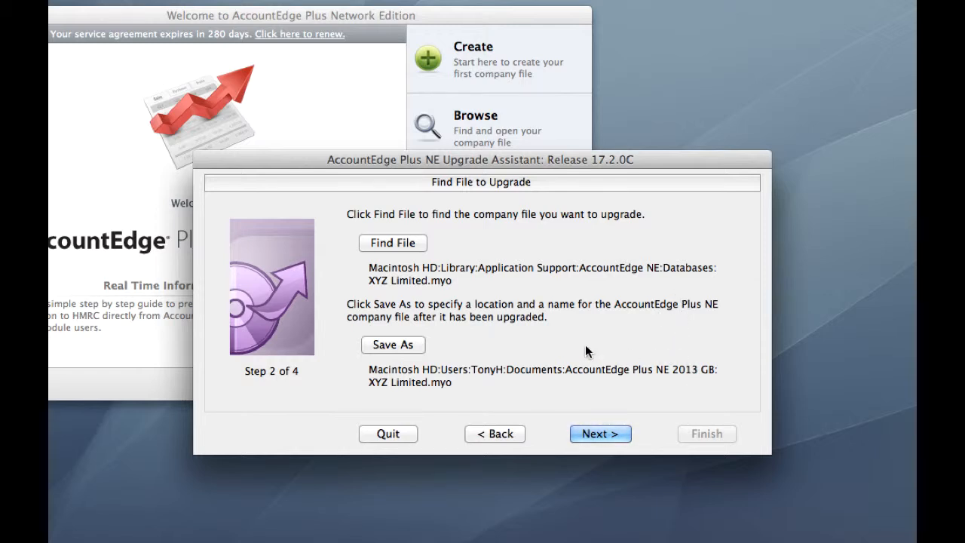
# Step: Save the upgraded file as 'XYZ Limited v13' in Library/Application Support/AccountEdge NE/Databases
pyautogui.click(401, 344)
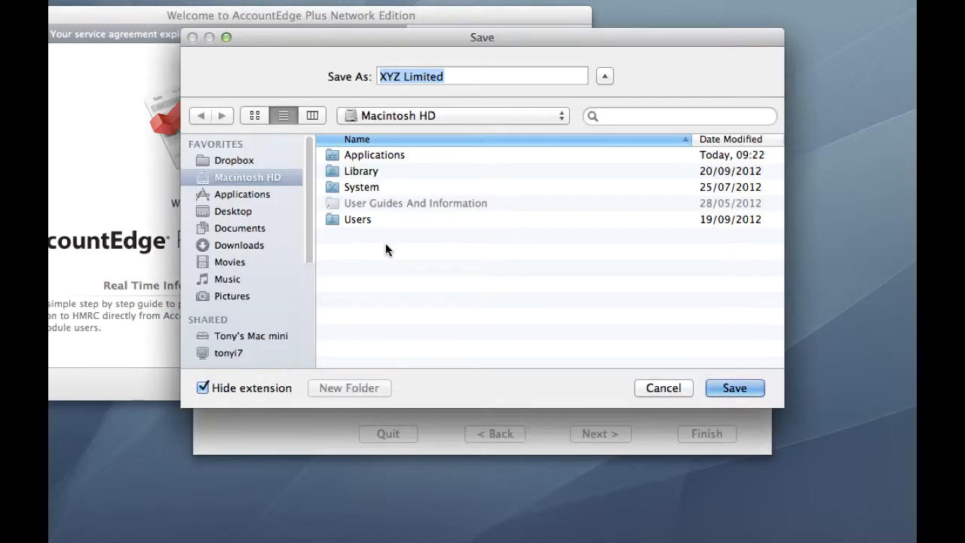
pyautogui.click(314, 116)
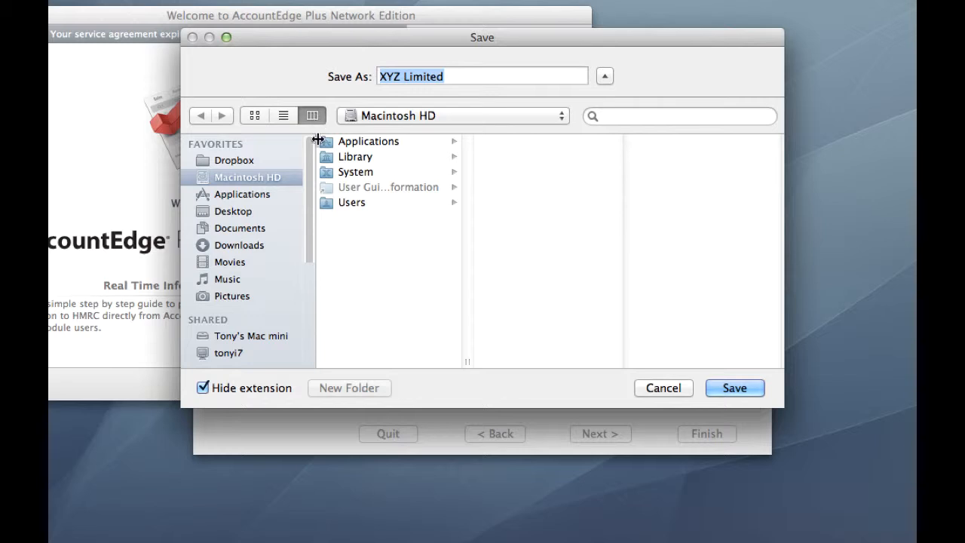
pyautogui.click(362, 157)
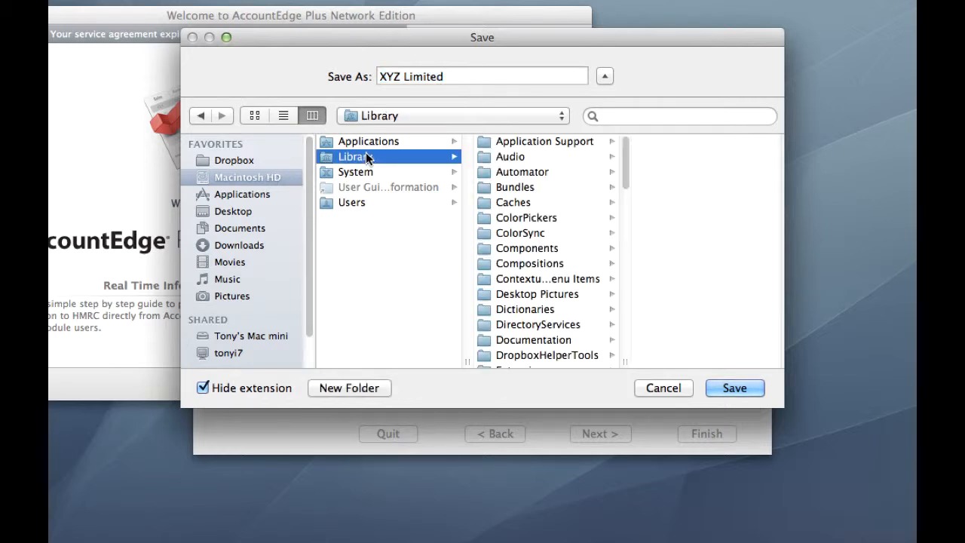
pyautogui.click(534, 144)
pyautogui.click(670, 156)
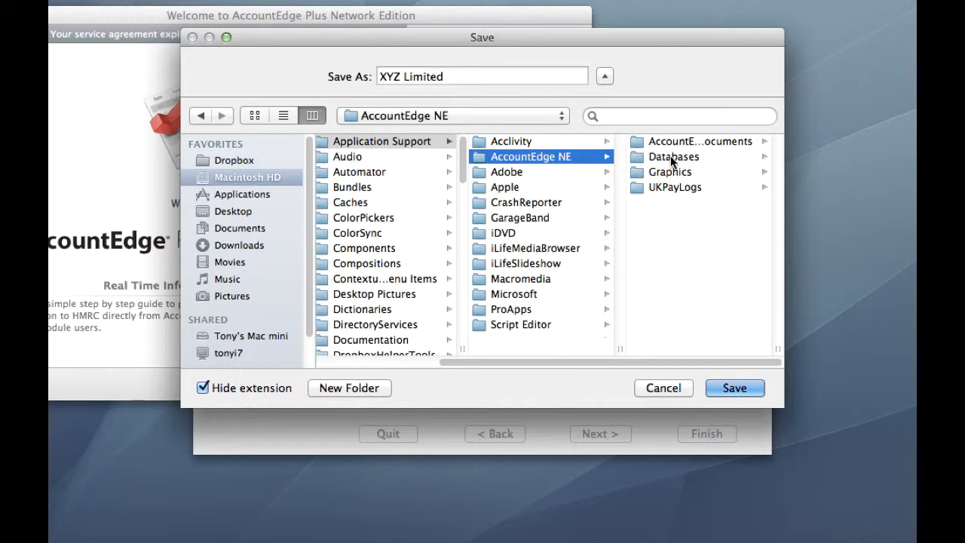
pyautogui.click(672, 155)
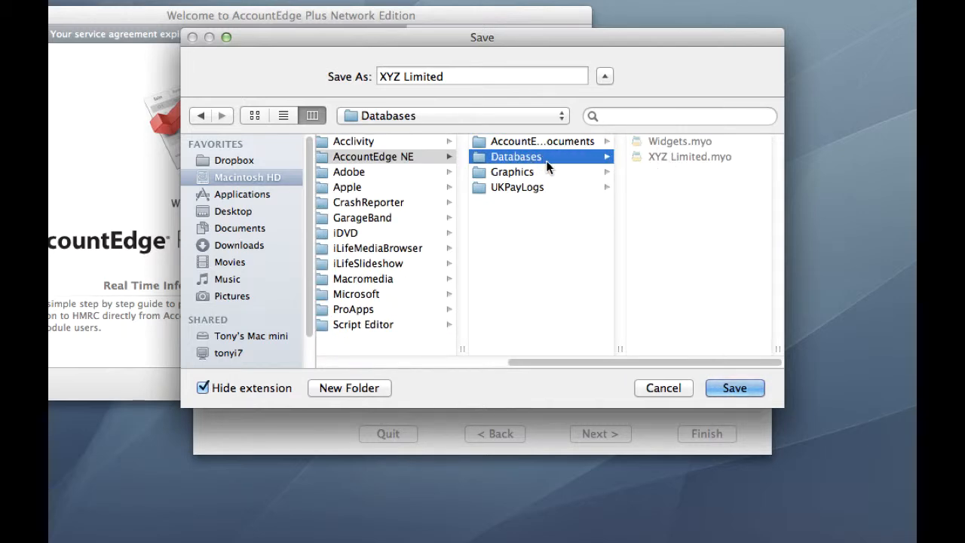
pyautogui.click(458, 76)
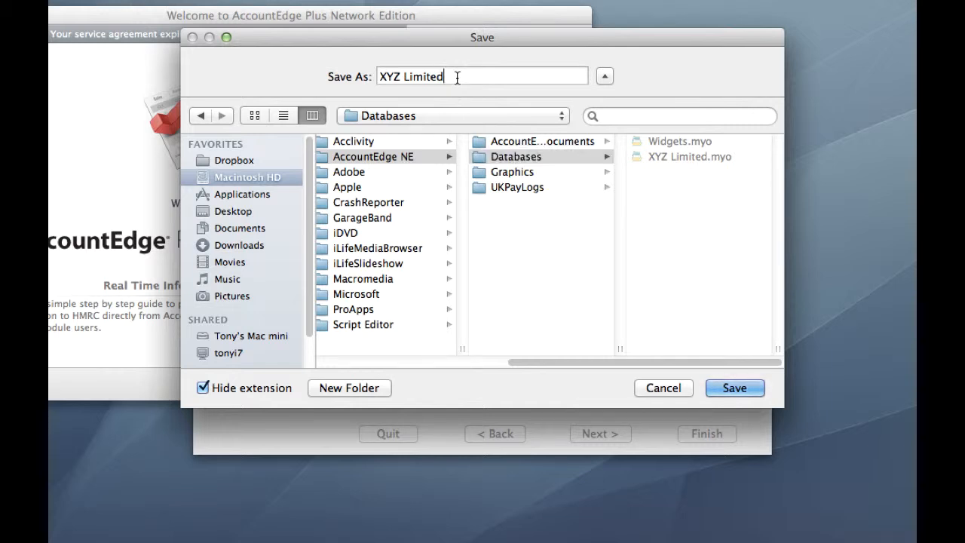
pyautogui.write('v1')
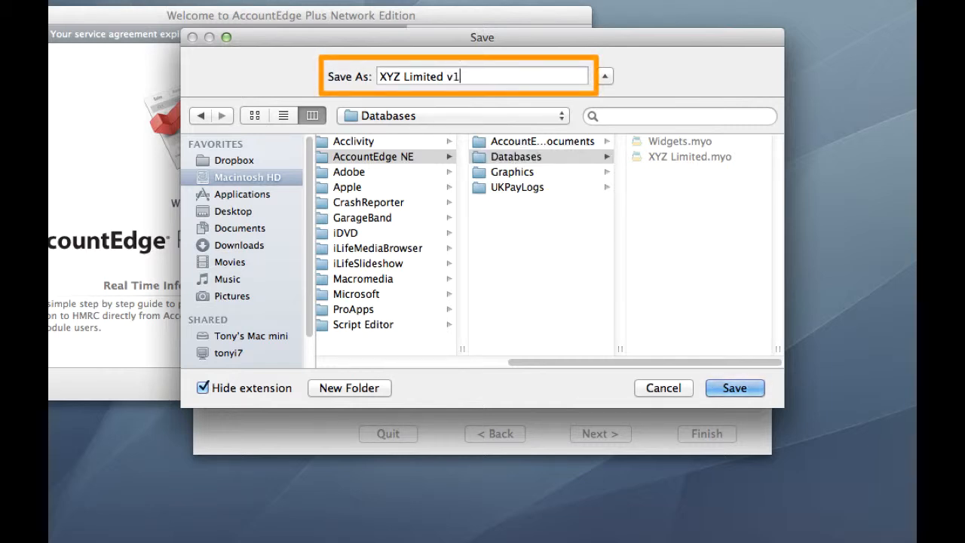
pyautogui.write('3')
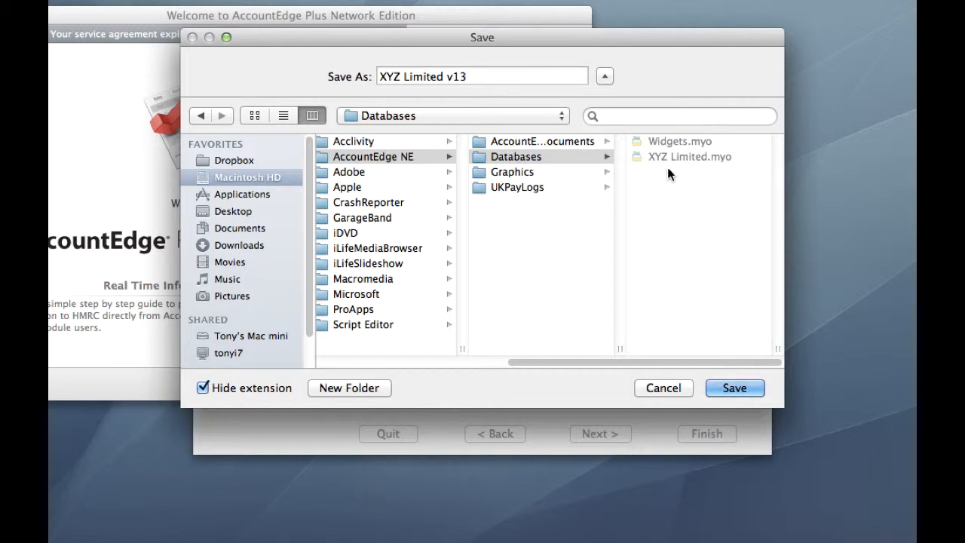
pyautogui.click(735, 389)
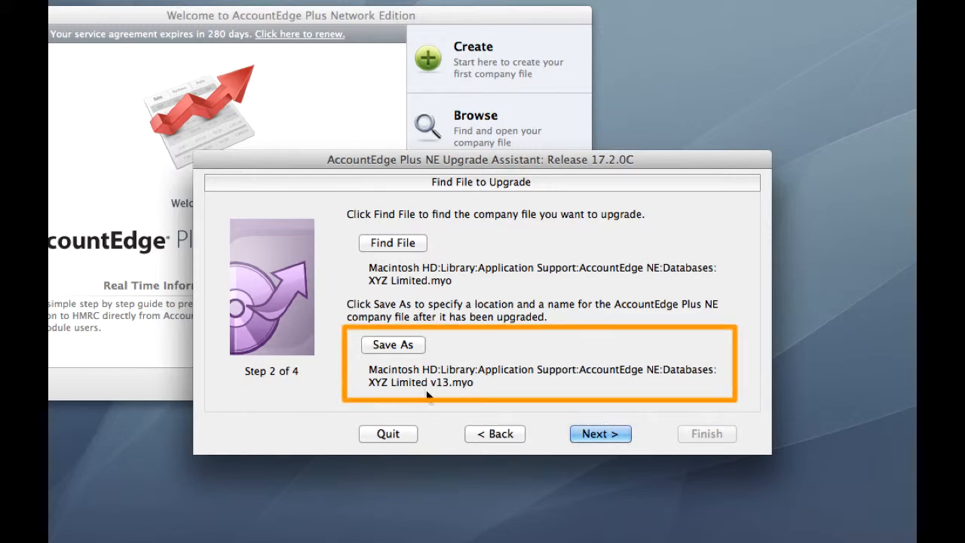
pyautogui.click(612, 431)
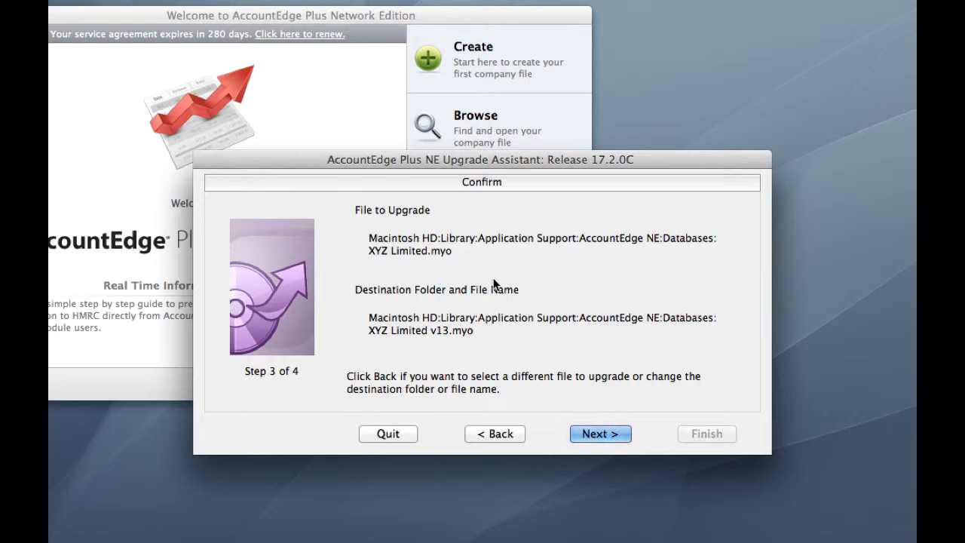
# Step: Run the upgrade to XYZ Limited v13.myo and finish the Upgrade Assistant
pyautogui.click(598, 434)
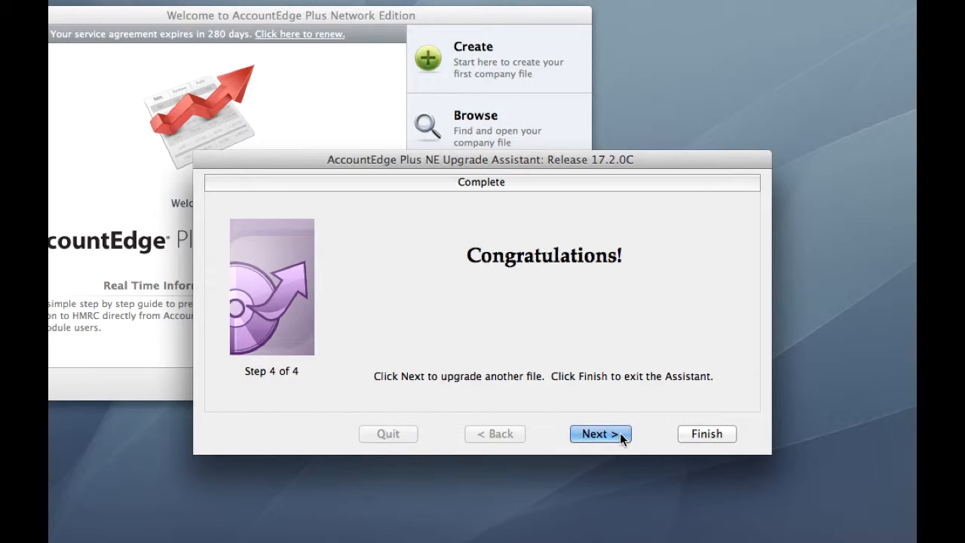
pyautogui.click(709, 435)
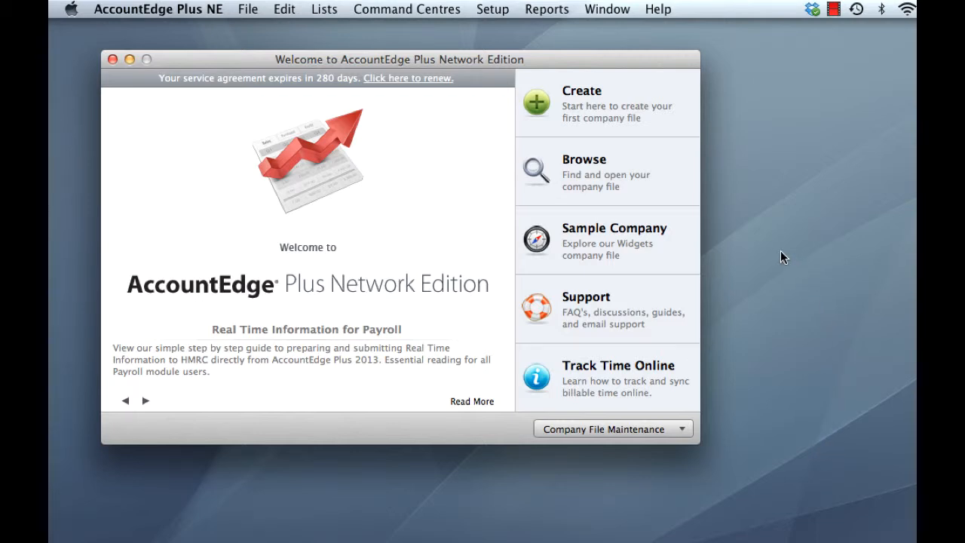
# Step: Browse the local host's company files and open XYZ Limited v13.myo
pyautogui.click(592, 172)
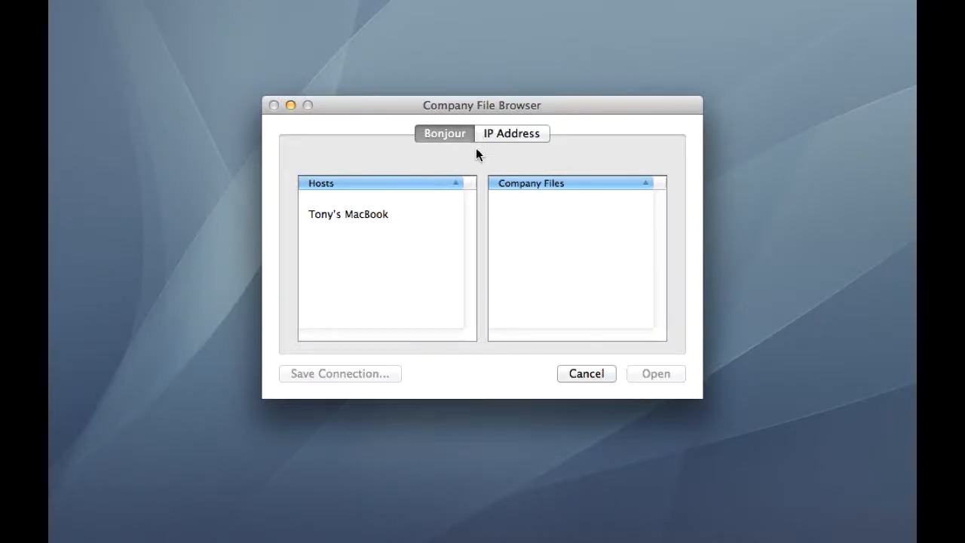
pyautogui.click(365, 216)
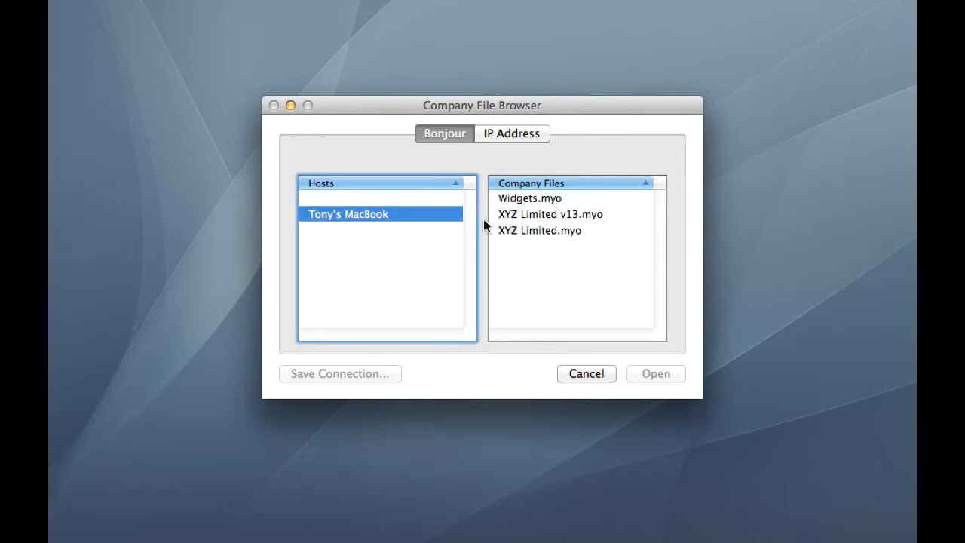
pyautogui.click(584, 216)
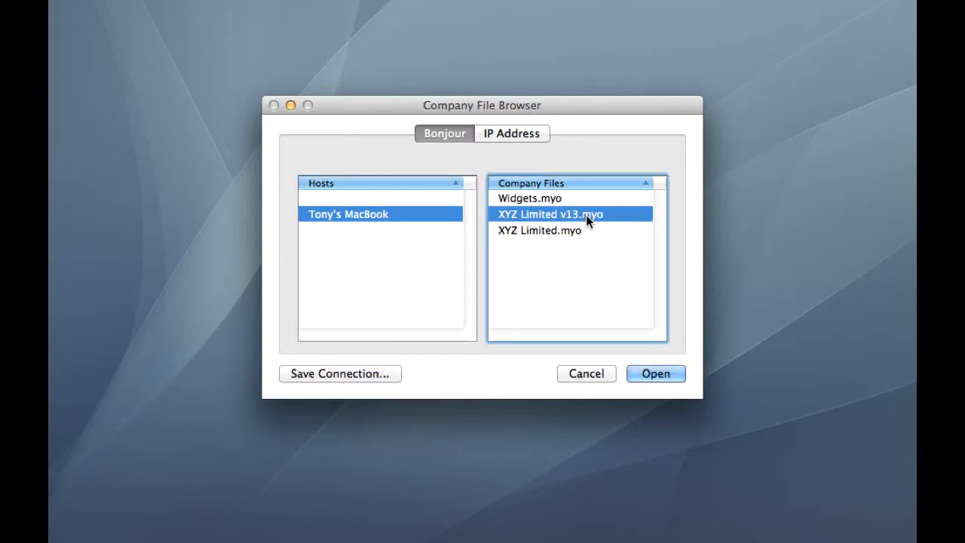
pyautogui.click(668, 375)
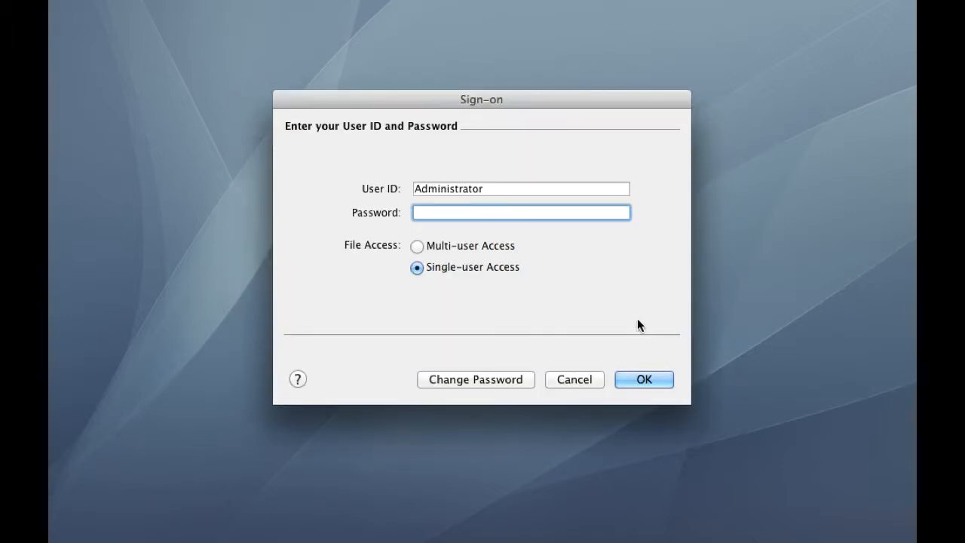
# Step: Sign on with Multi-user Access, then dismiss the pension schemes message and Reminders list
pyautogui.click(491, 247)
pyautogui.click(657, 379)
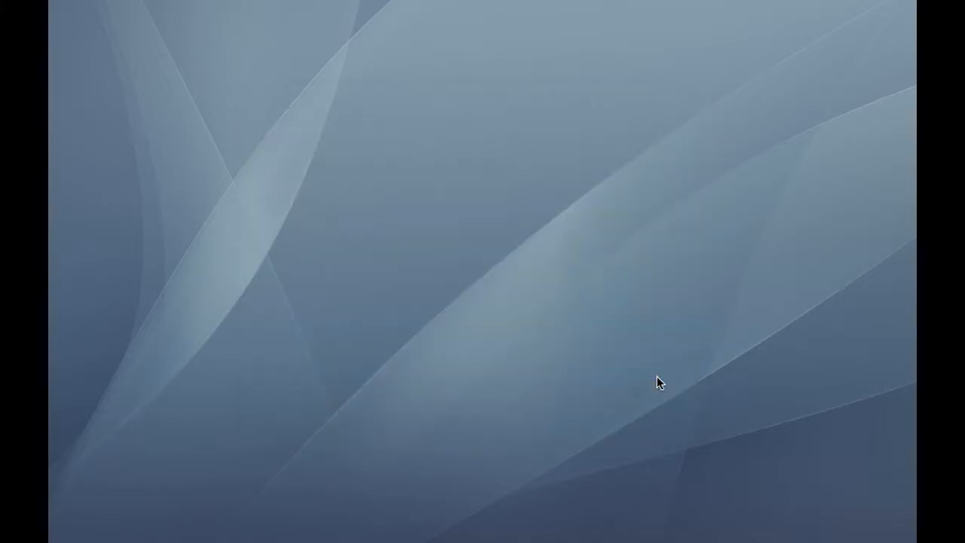
pyautogui.click(586, 389)
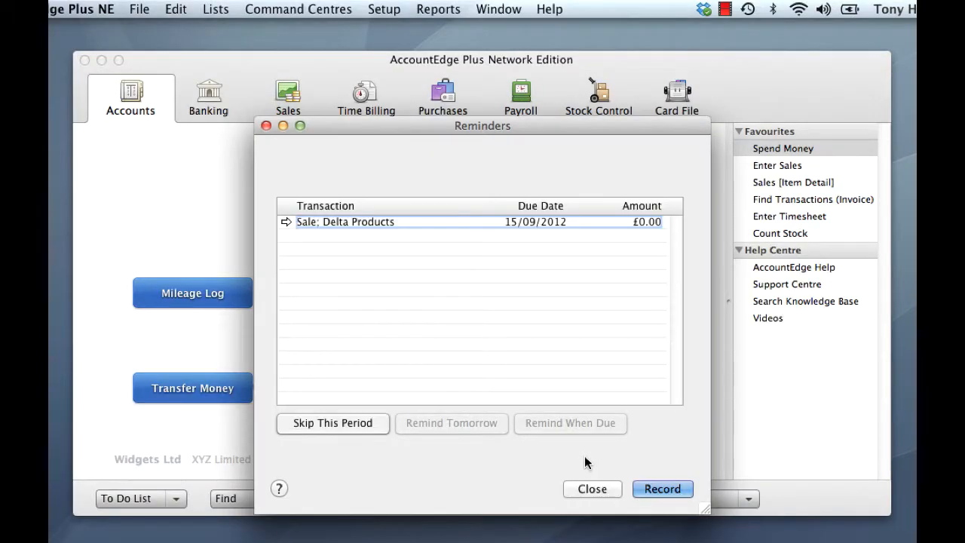
pyautogui.click(590, 489)
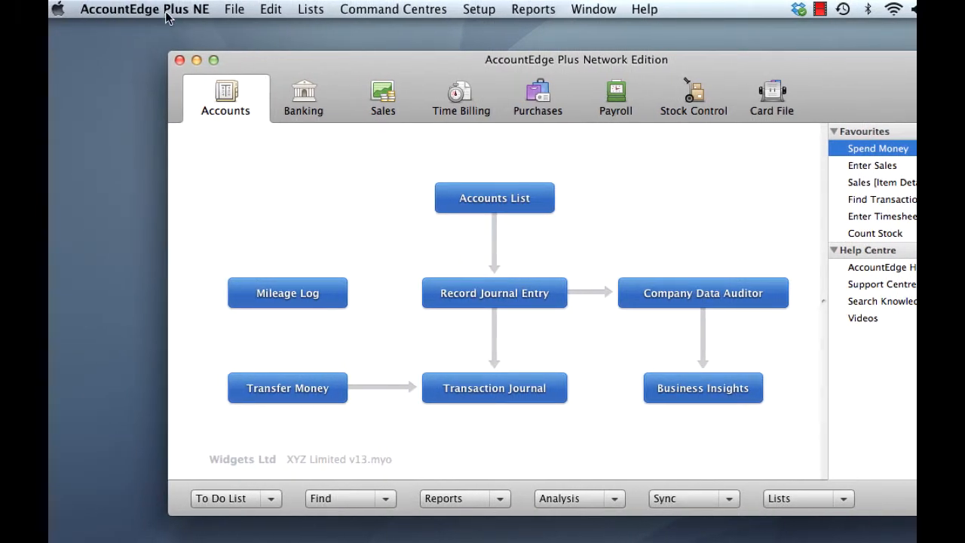
pyautogui.click(165, 12)
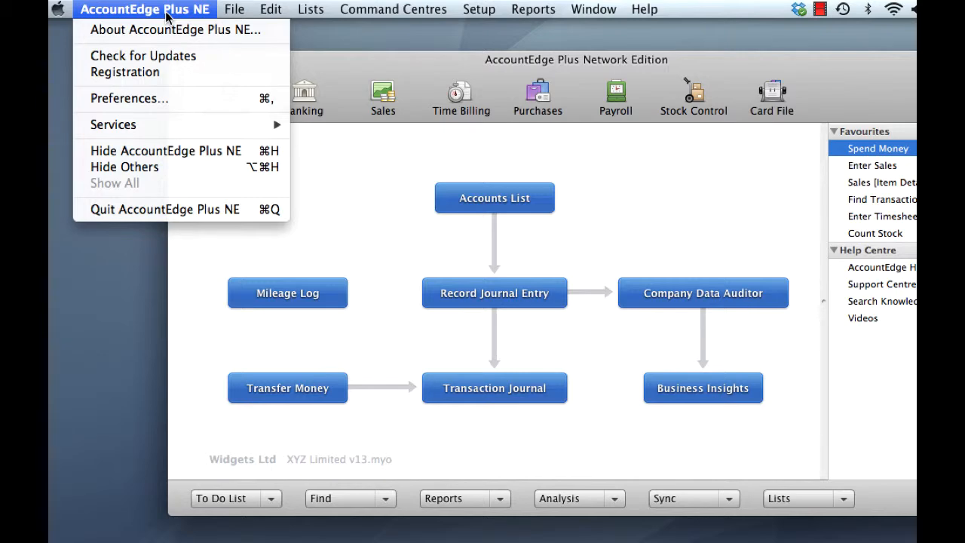
pyautogui.click(175, 30)
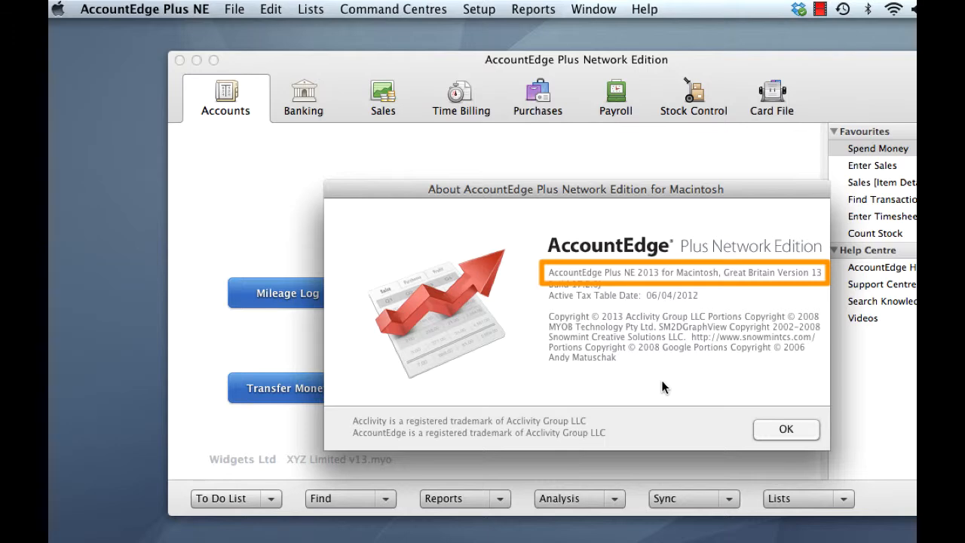
pyautogui.click(761, 429)
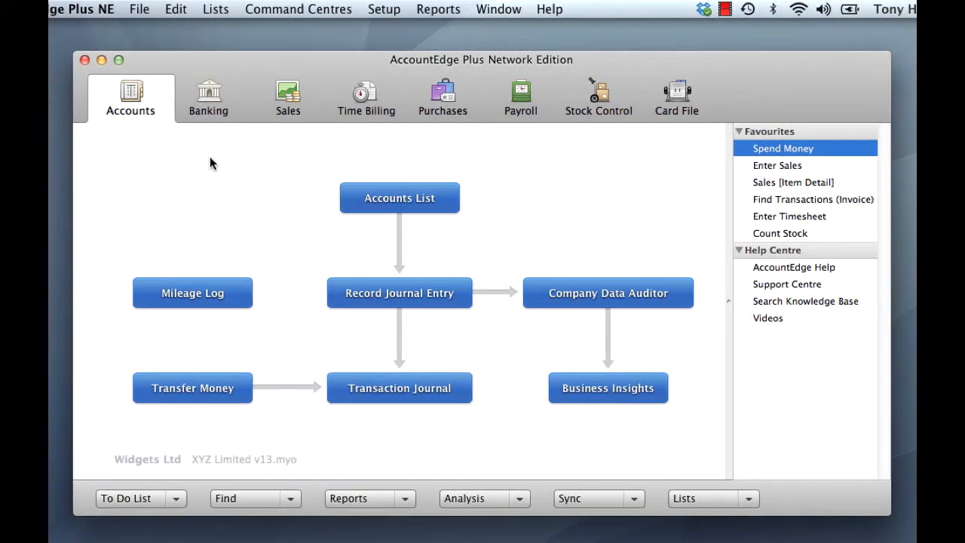
pyautogui.click(382, 13)
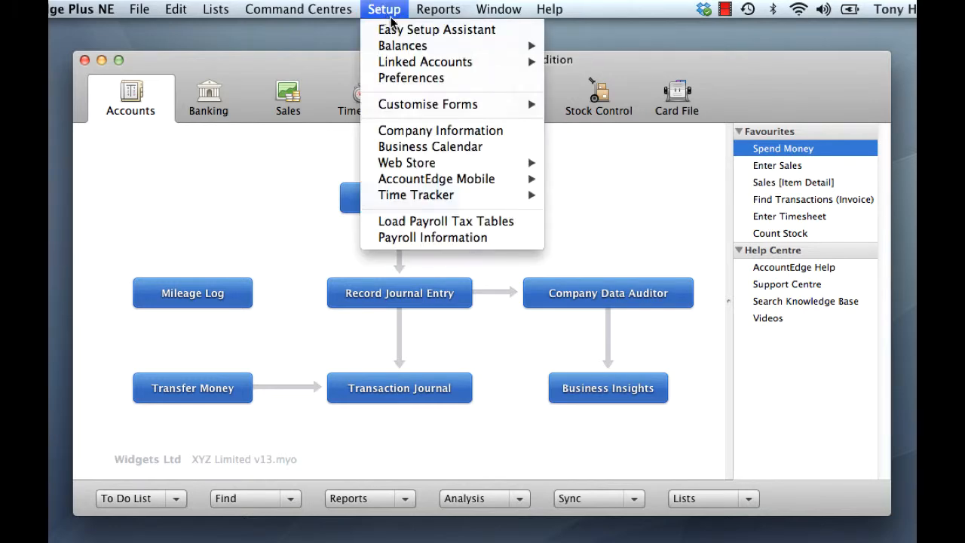
pyautogui.click(434, 78)
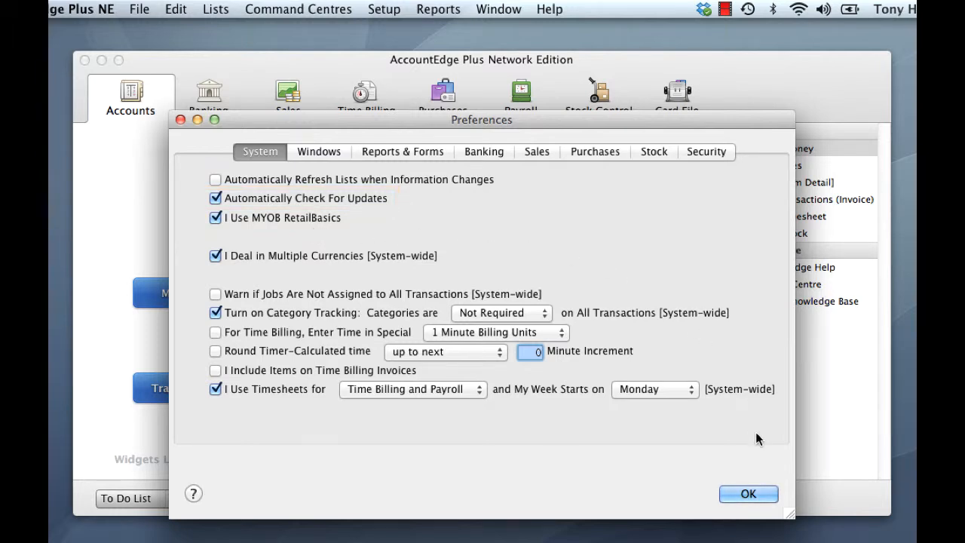
pyautogui.click(757, 495)
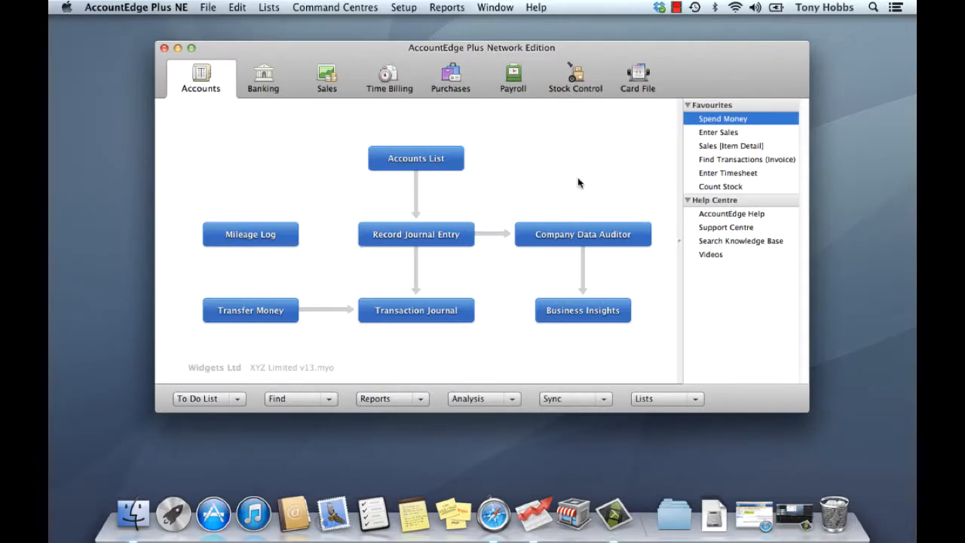
# Step: Quit AccountEdge Plus NE and bring up a Finder window
pyautogui.click(130, 11)
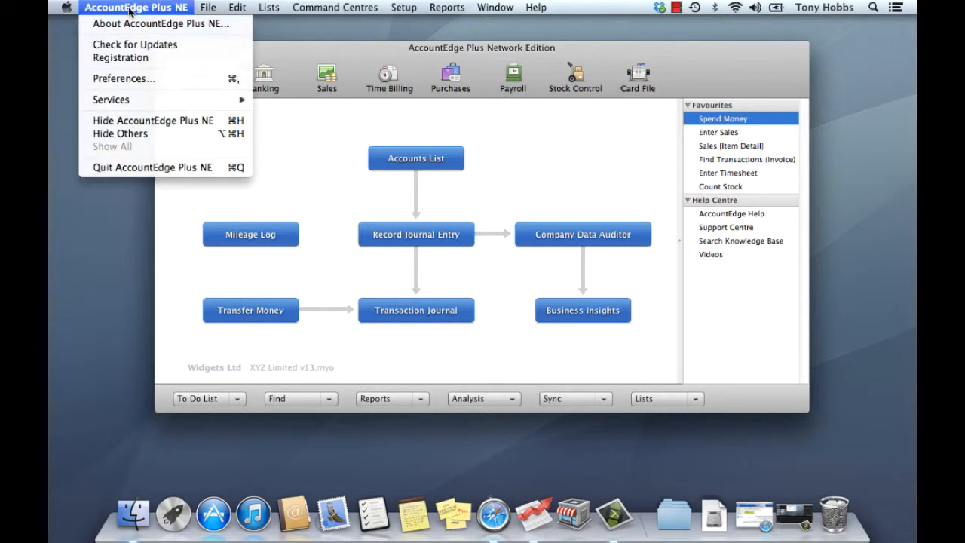
pyautogui.click(146, 168)
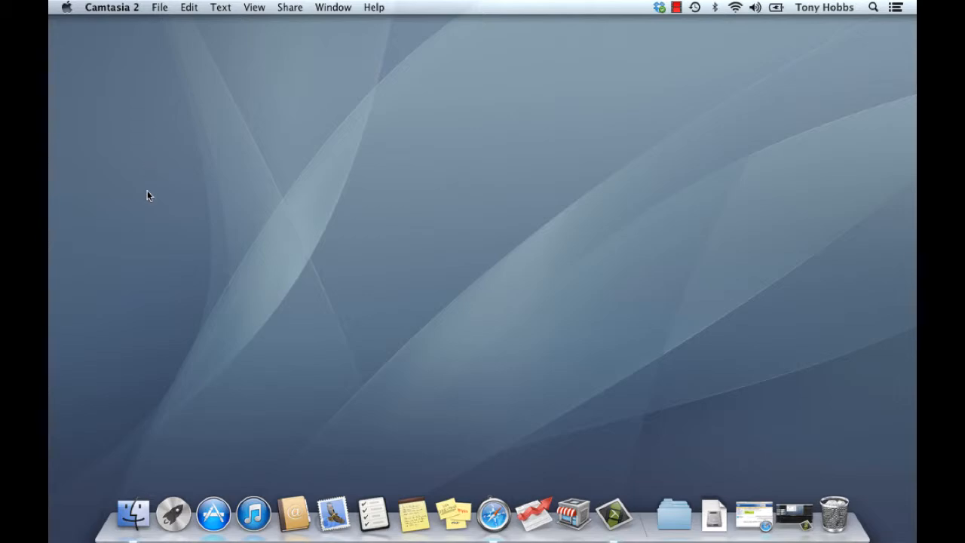
pyautogui.click(133, 514)
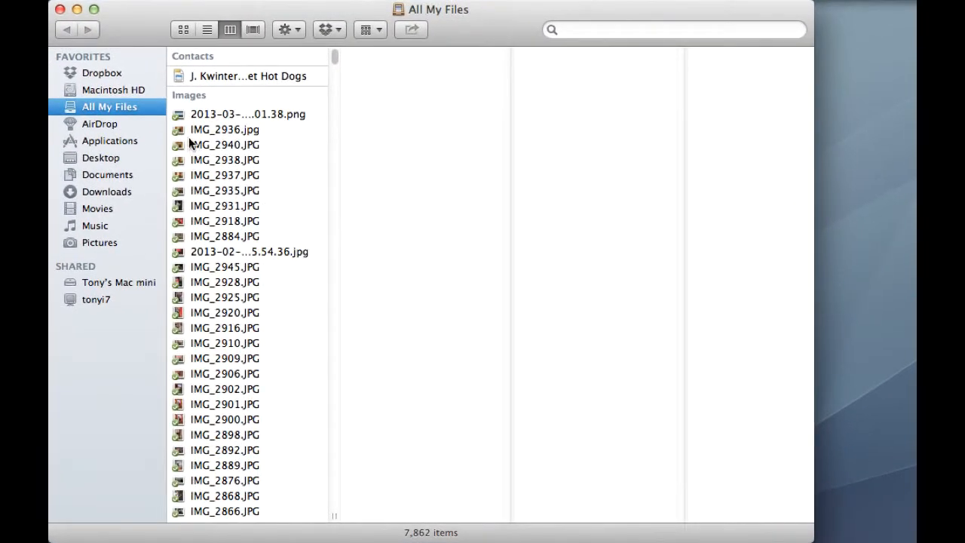
# Step: Go to Macintosh HD > Library > Application Support > AccountEdge NE > Databases
pyautogui.click(114, 90)
pyautogui.click(208, 70)
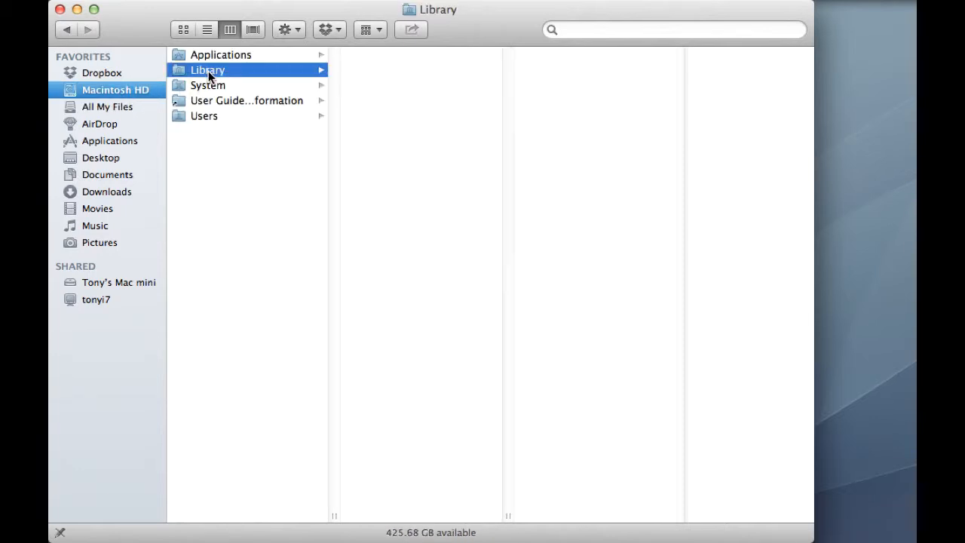
pyautogui.click(398, 55)
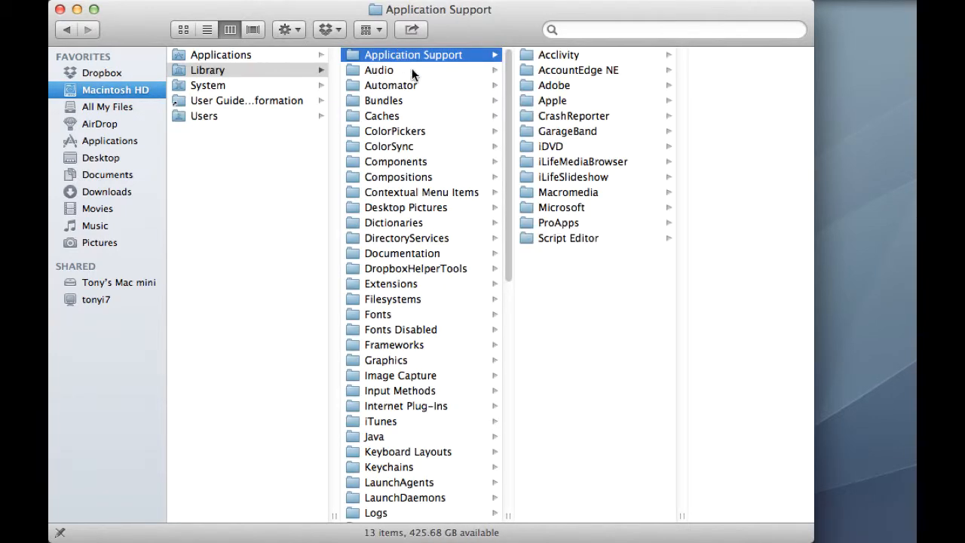
pyautogui.click(588, 71)
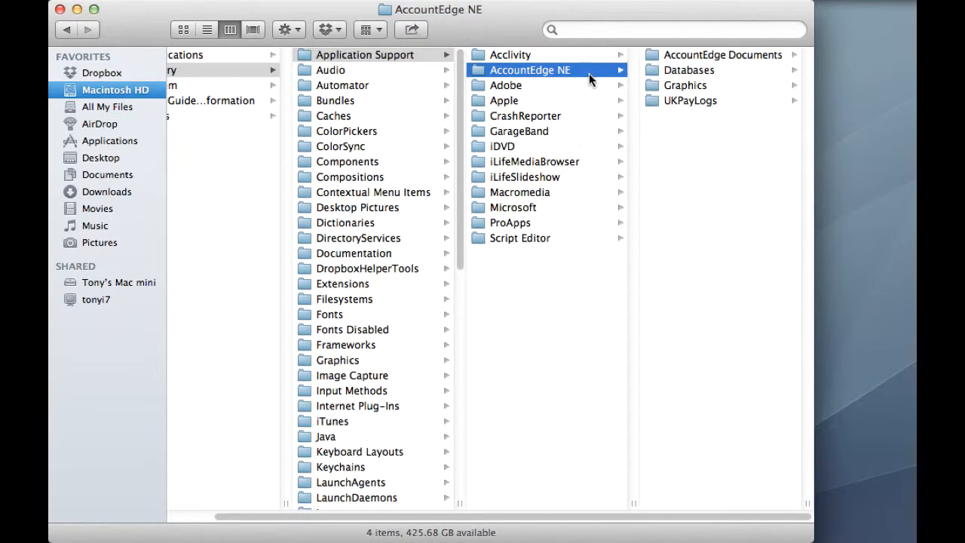
pyautogui.click(683, 72)
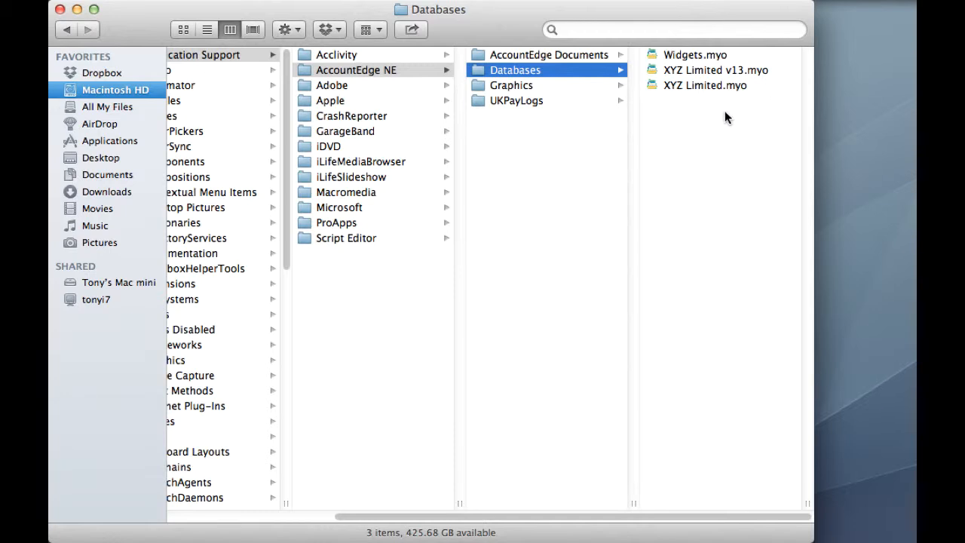
# Step: Create an 'AENE Old Data' folder in Databases, move XYZ Limited.myo into it, and close the window
pyautogui.rightClick(690, 126)
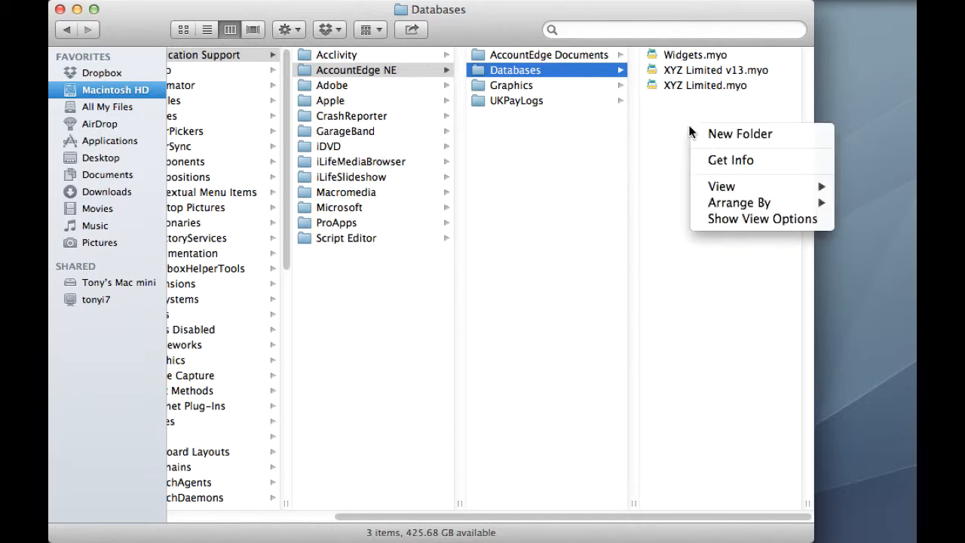
pyautogui.click(722, 134)
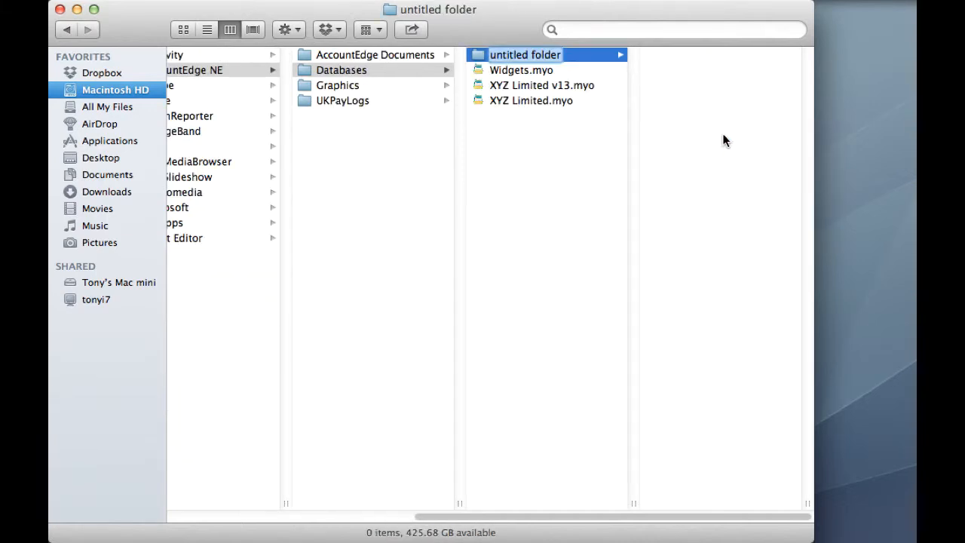
pyautogui.write('AE')
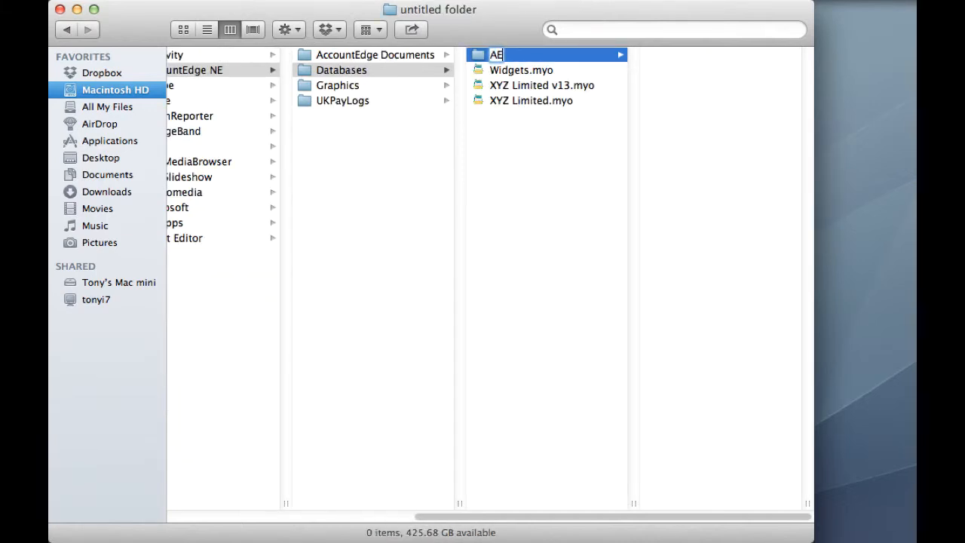
pyautogui.write('NE Old Data')
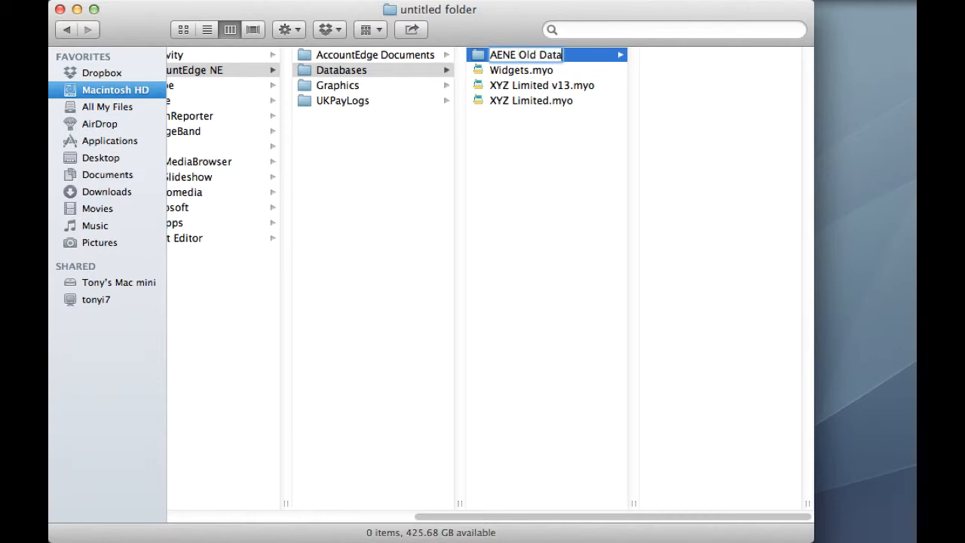
pyautogui.press('Return')
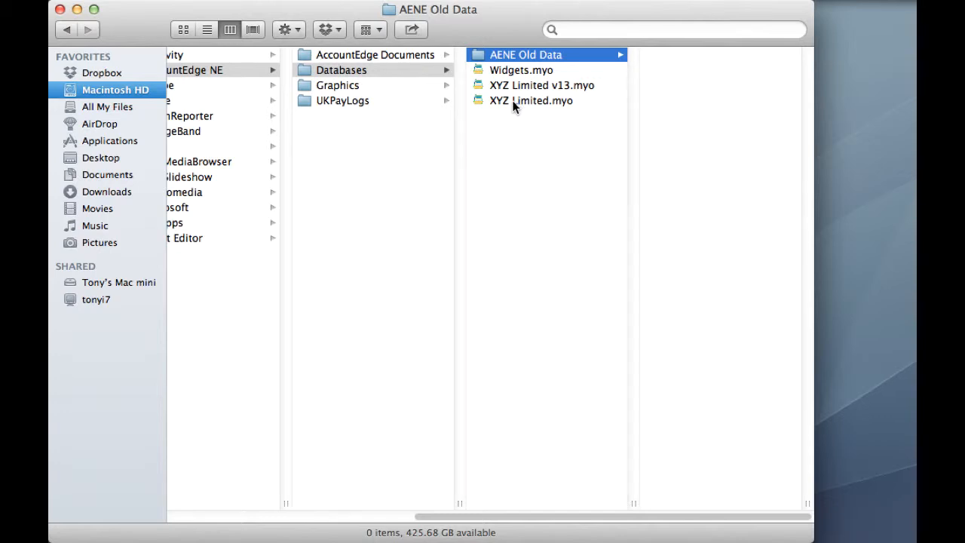
pyautogui.moveTo(513, 106); pyautogui.dragTo(515, 54)
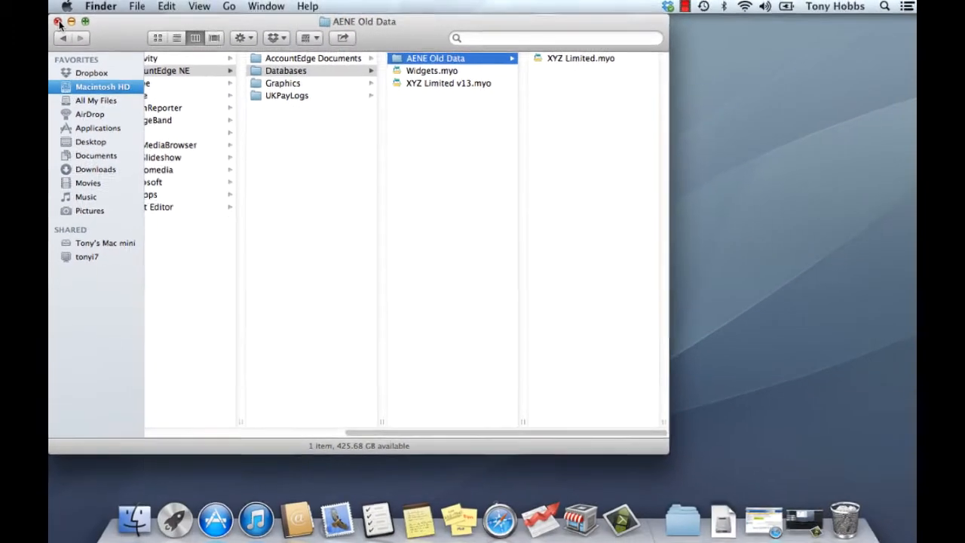
pyautogui.click(60, 9)
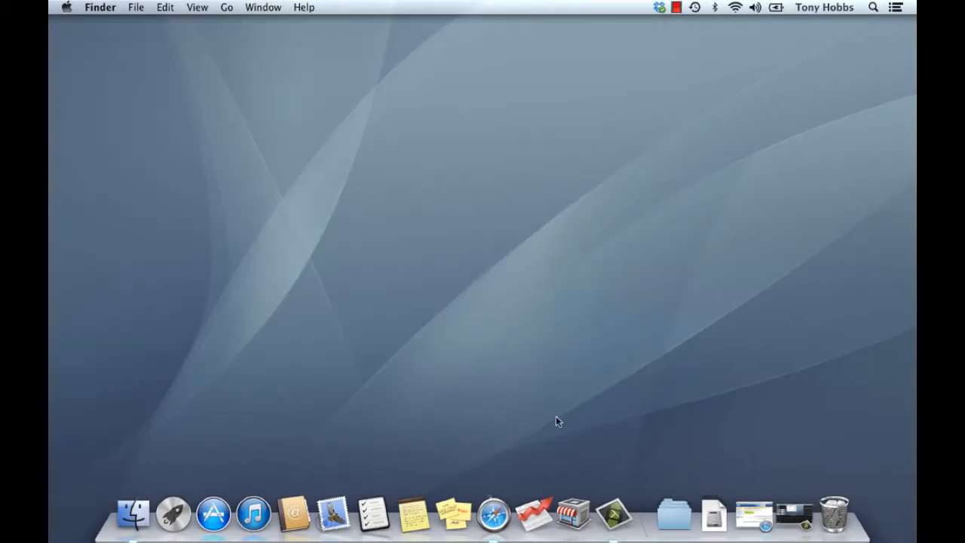
# Step: Relaunch AccountEdge and open XYZ Limited v13.myo from the host with Multi-user Access
pyautogui.click(533, 513)
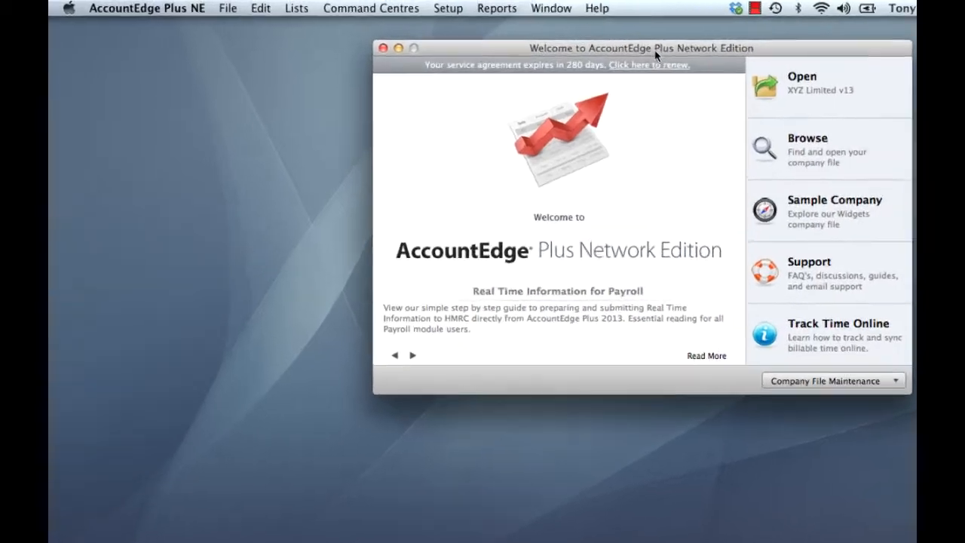
pyautogui.moveTo(581, 43); pyautogui.dragTo(315, 44)
pyautogui.moveTo(382, 53); pyautogui.dragTo(401, 48)
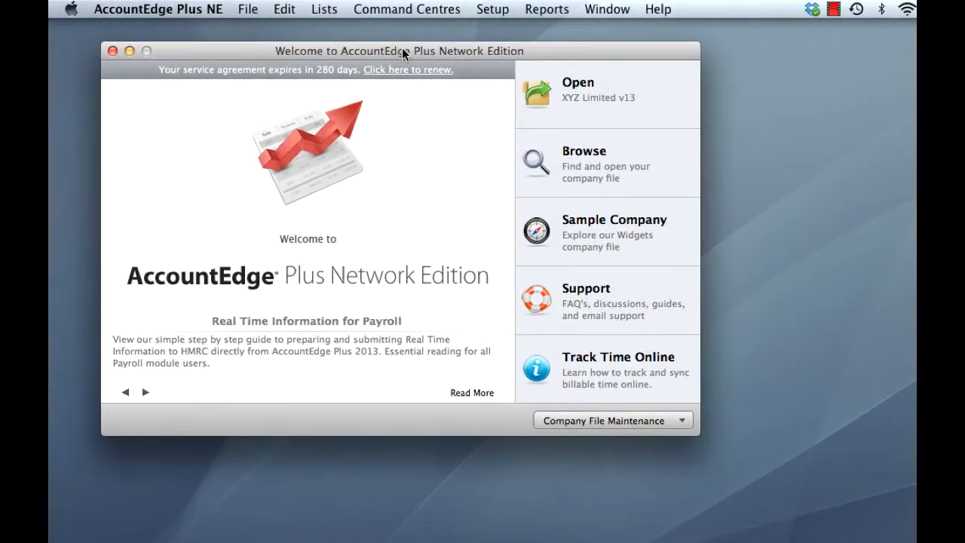
pyautogui.click(590, 154)
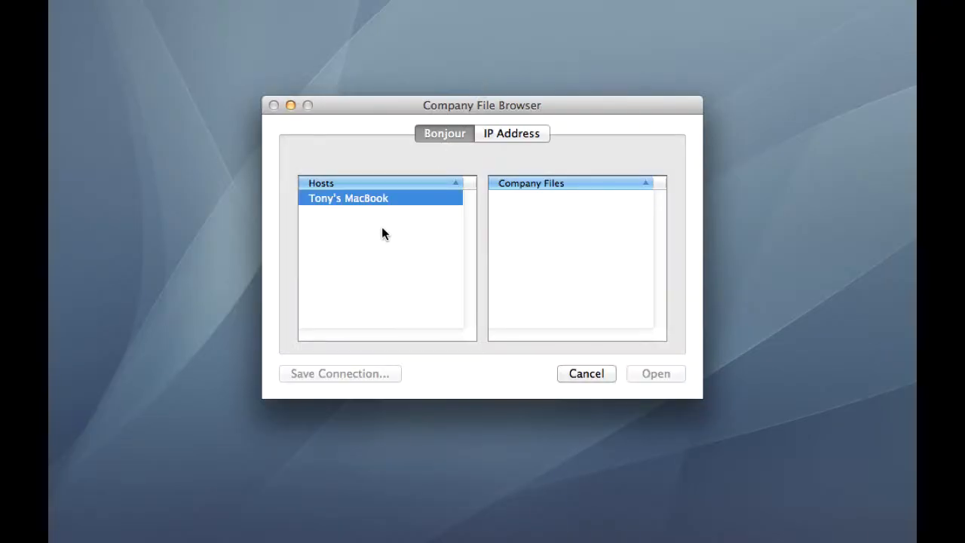
pyautogui.click(356, 201)
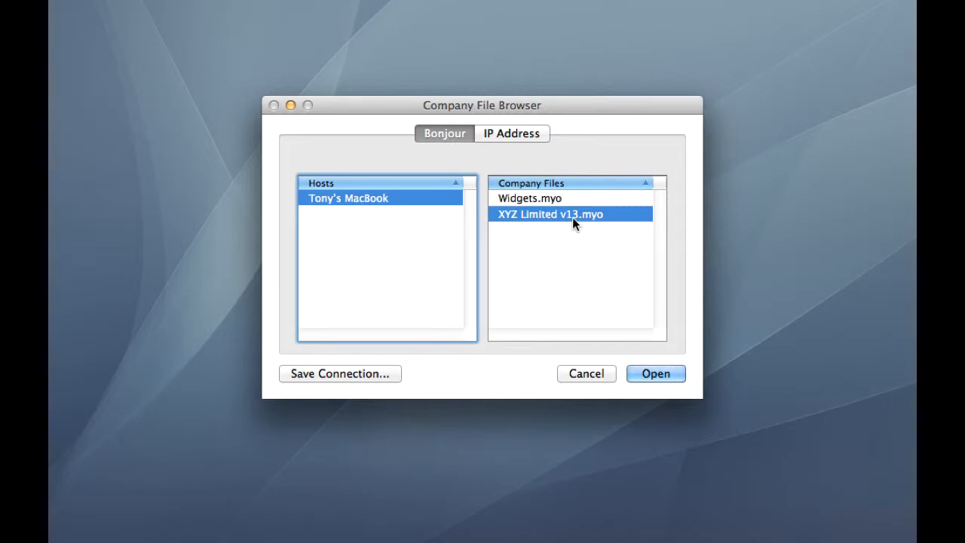
pyautogui.click(665, 379)
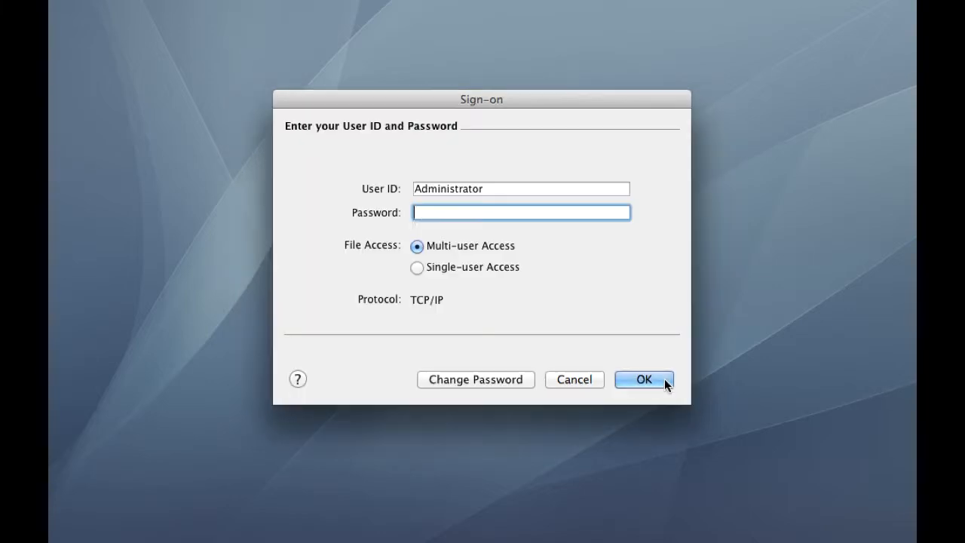
pyautogui.click(664, 379)
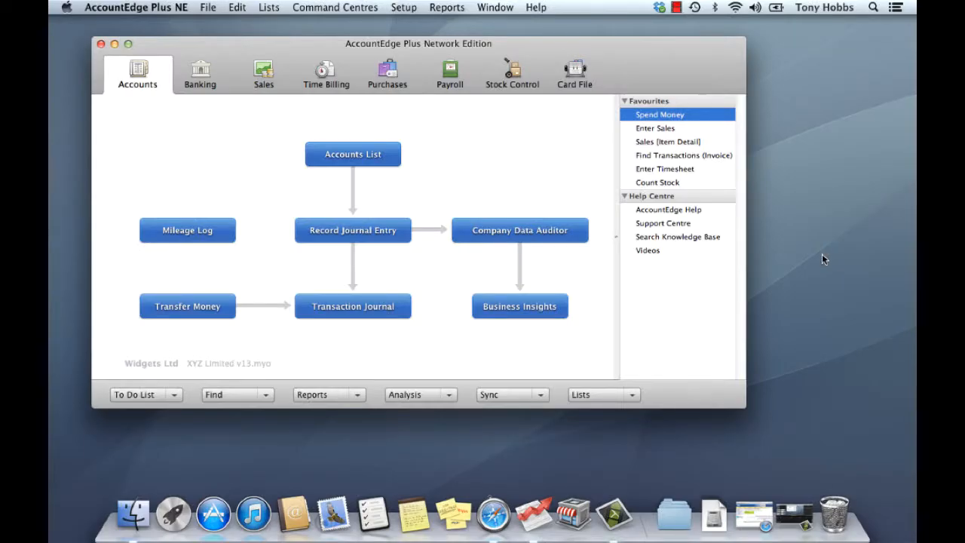